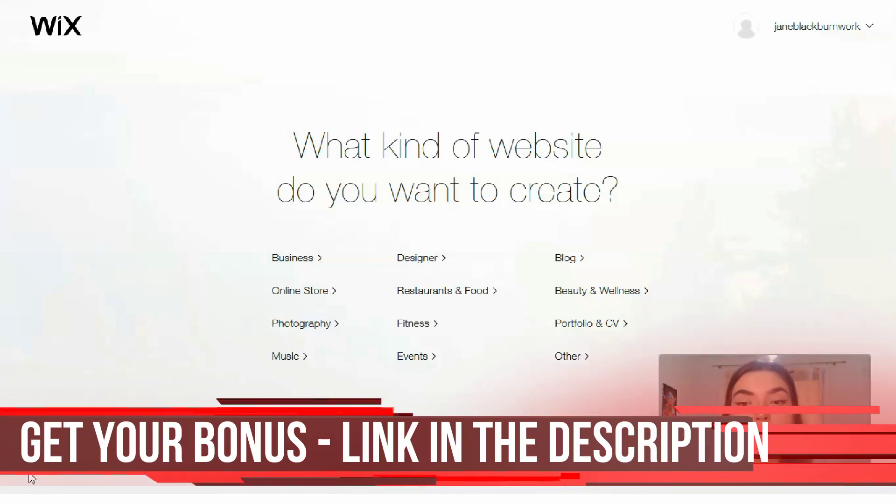
pyautogui.click(418, 259)
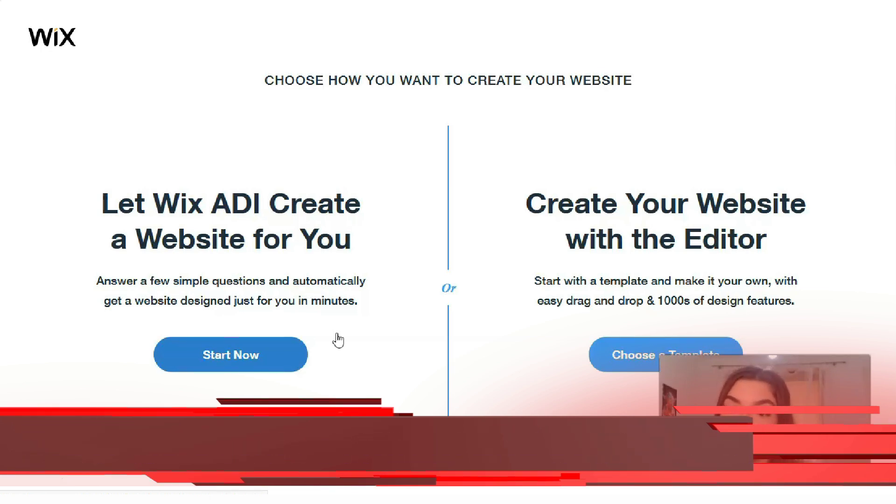
# - Open the template gallery and go to the Creative > Design templates
pyautogui.click(619, 360)
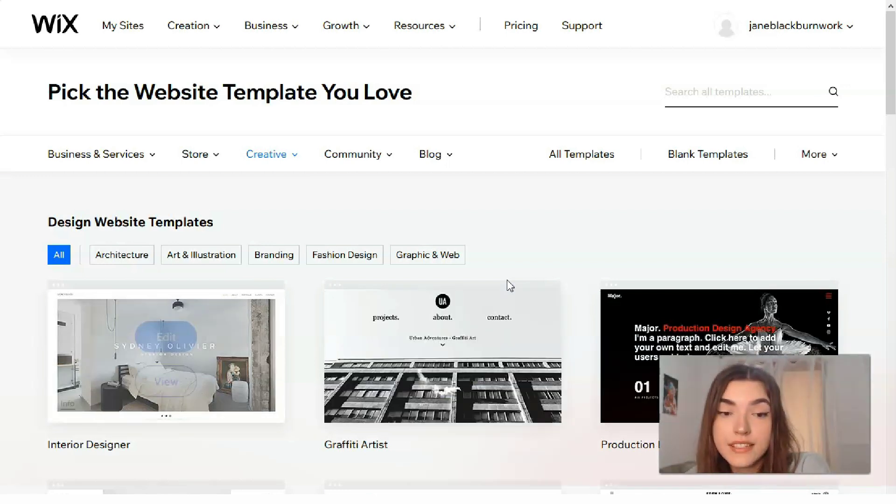
# - Preview the Interior Designer template and launch its full demo
pyautogui.click(165, 379)
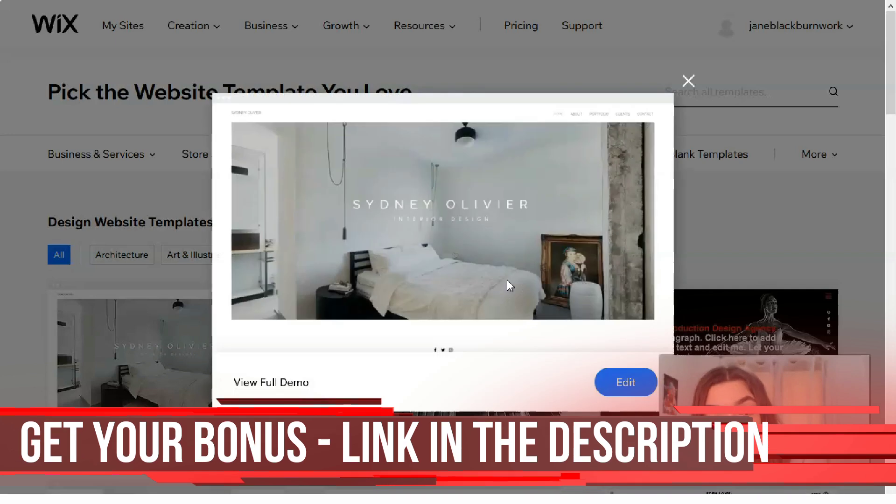
pyautogui.scroll(-1, 507, 279)
pyautogui.scroll(-5, 507, 279)
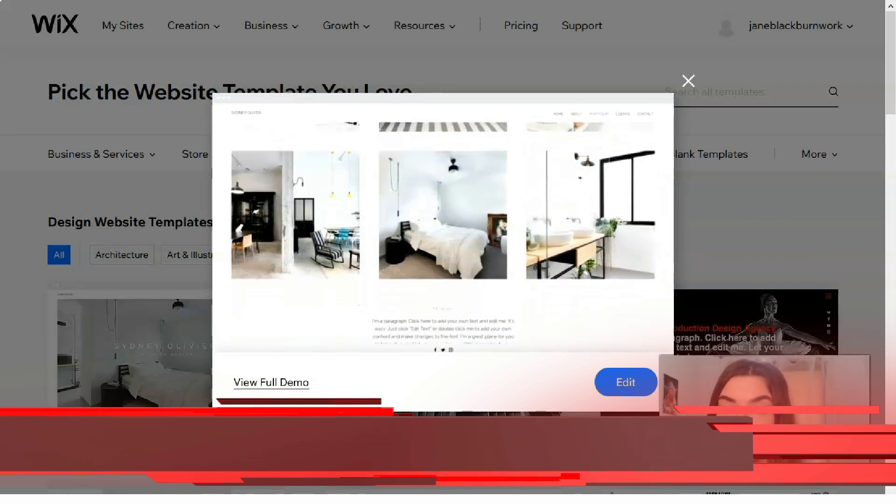
pyautogui.click(301, 390)
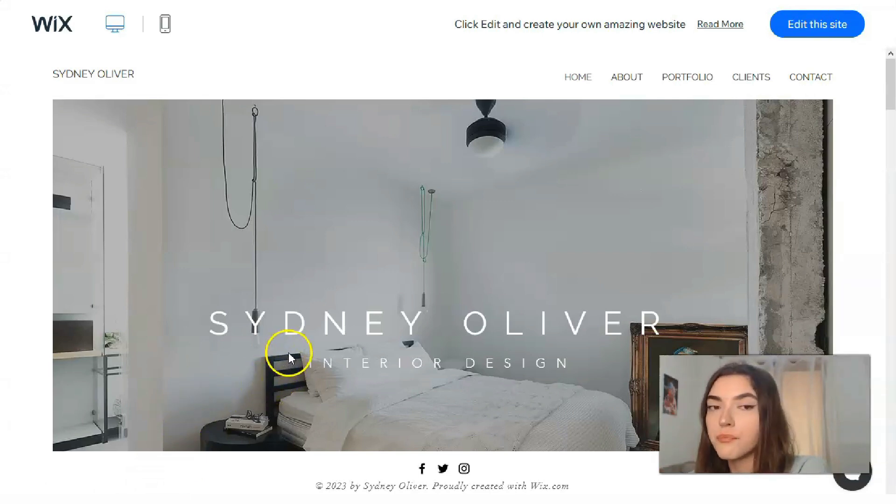
# - Scroll through the Interior Designer demo site's home and portfolio content
pyautogui.scroll(-5, 327, 298)
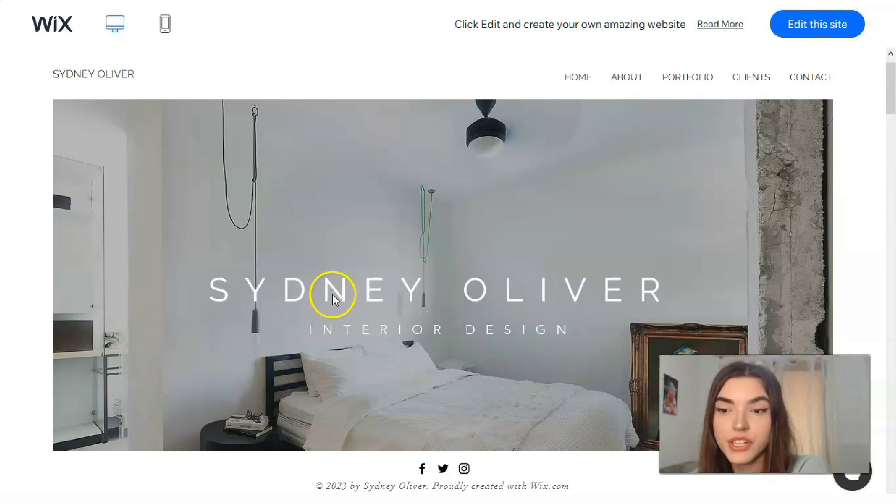
pyautogui.scroll(-8, 341, 299)
pyautogui.scroll(-9, 336, 300)
pyautogui.scroll(-6, 332, 297)
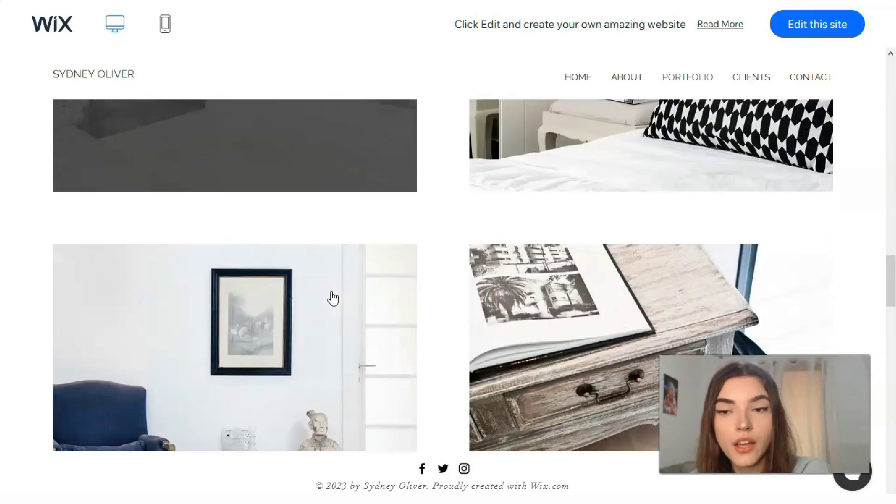
pyautogui.scroll(-2, 331, 298)
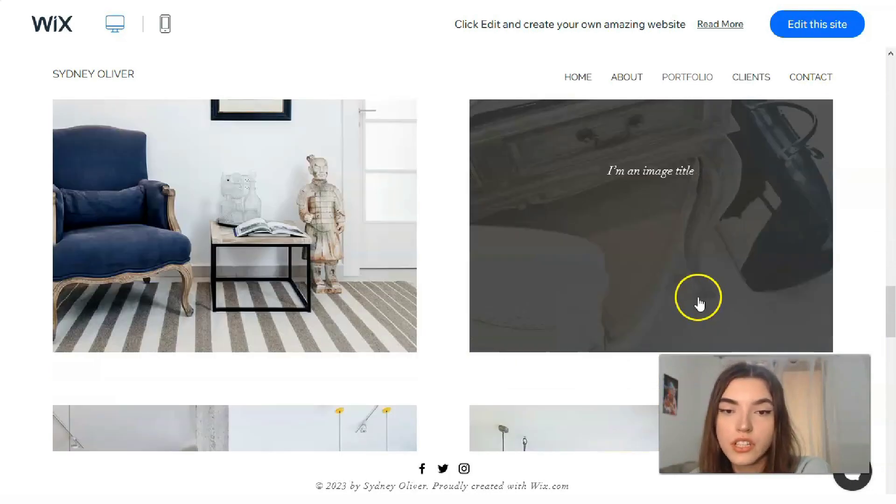
pyautogui.scroll(-4, 654, 291)
pyautogui.scroll(-3, 611, 287)
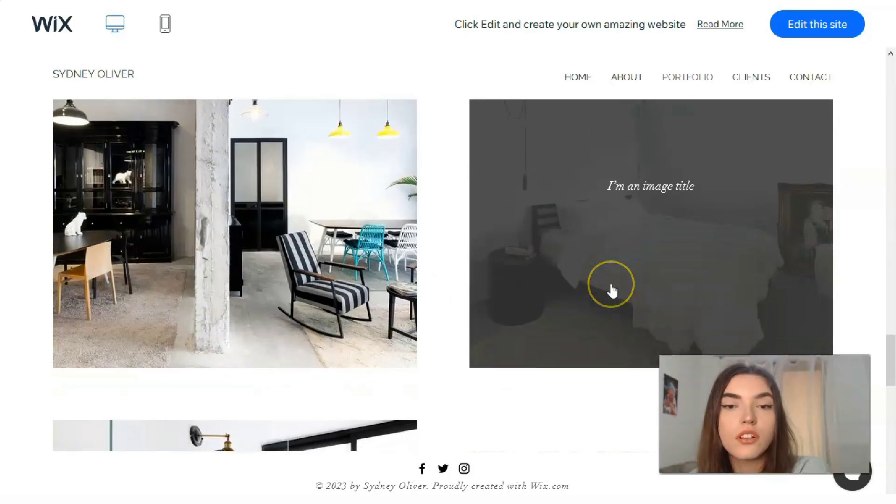
pyautogui.scroll(-3, 612, 288)
pyautogui.scroll(-8, 611, 288)
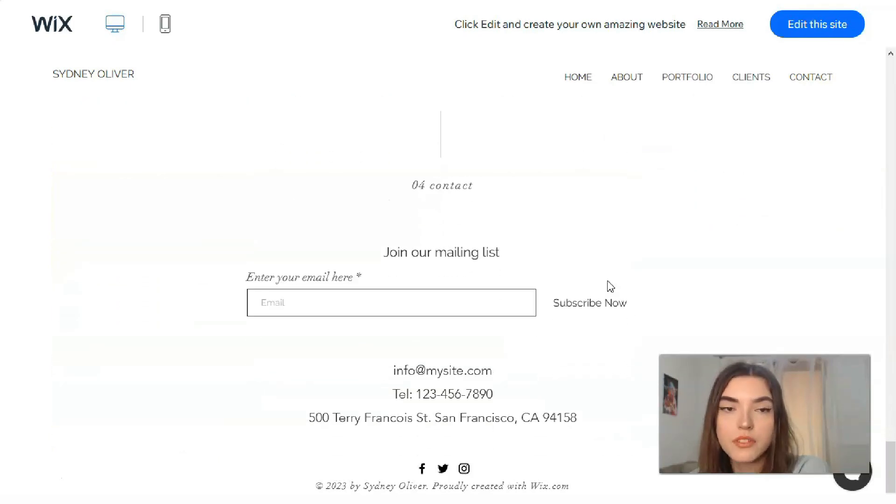
pyautogui.scroll(6, 611, 286)
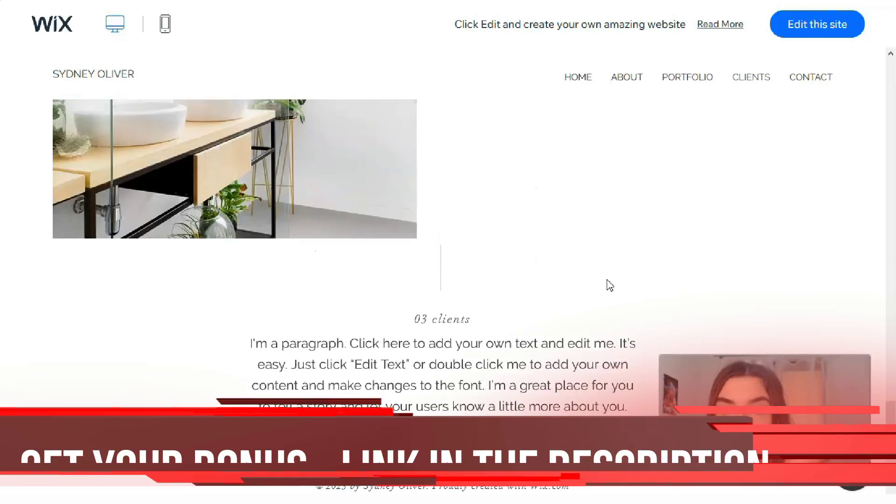
pyautogui.scroll(10, 610, 287)
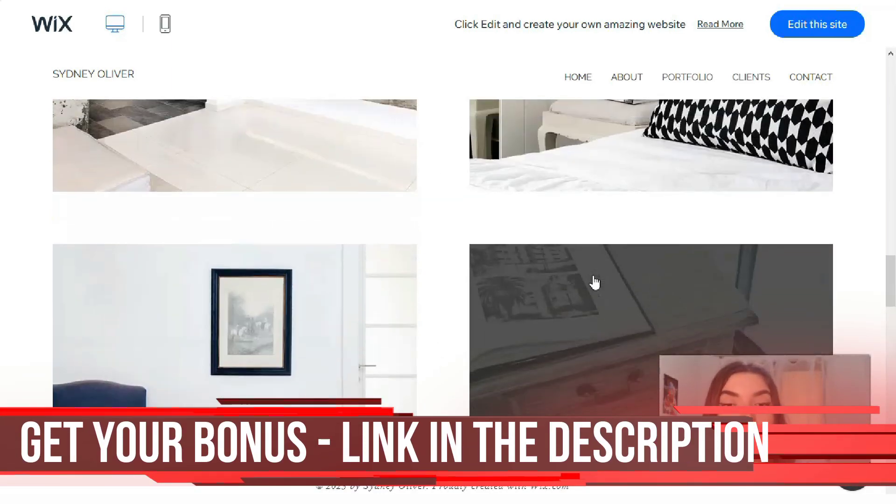
pyautogui.scroll(12, 594, 282)
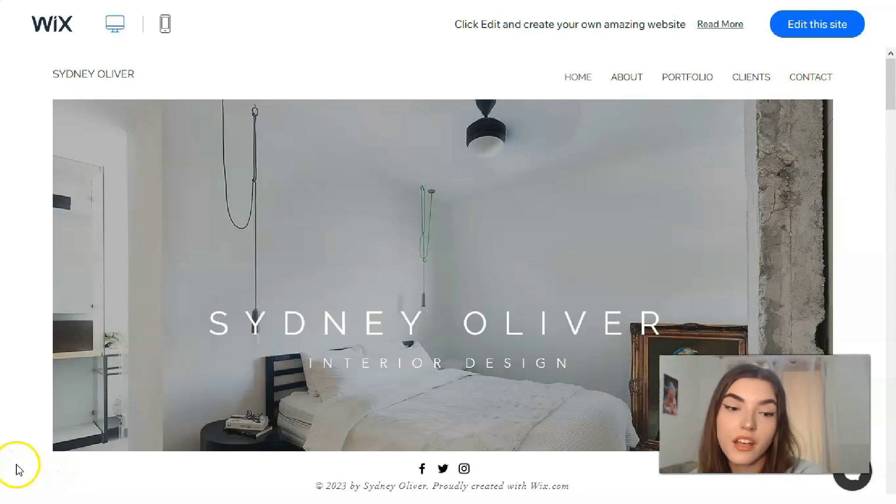
# - Return to the Creative templates and open the full Eden Lowe fashion designer demo
pyautogui.hotkey('alt', 'Left')
pyautogui.moveTo(503, 285)
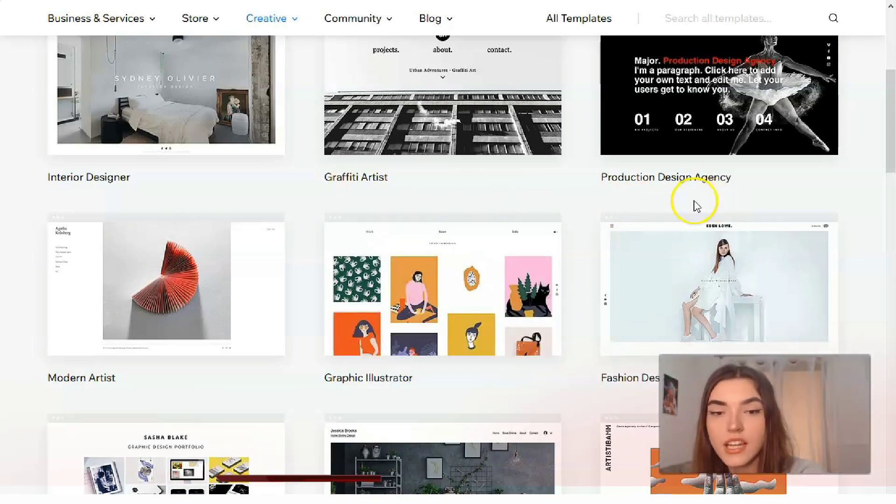
pyautogui.scroll(-1, 354, 295)
pyautogui.moveTo(354, 295)
pyautogui.scroll(-3, 354, 295)
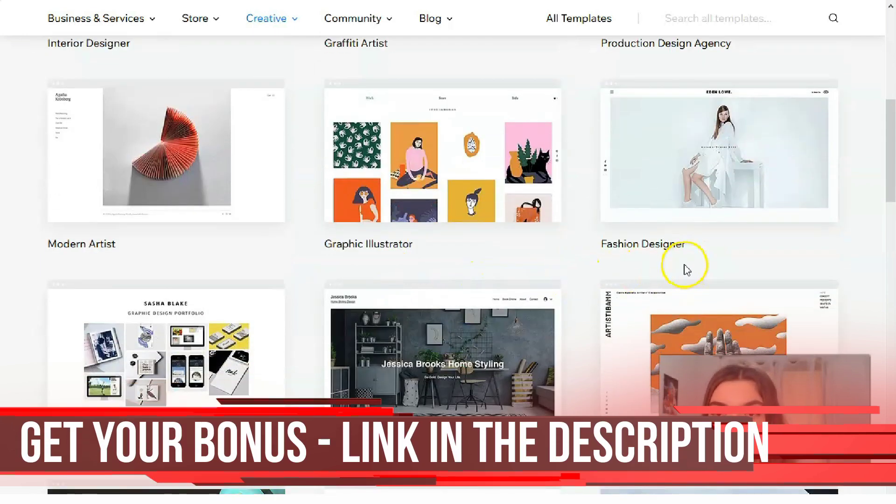
pyautogui.click(732, 183)
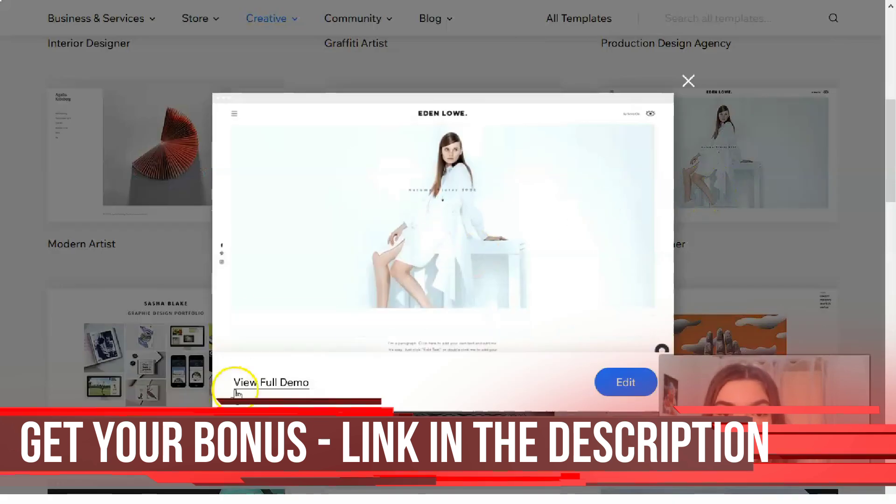
pyautogui.click(252, 382)
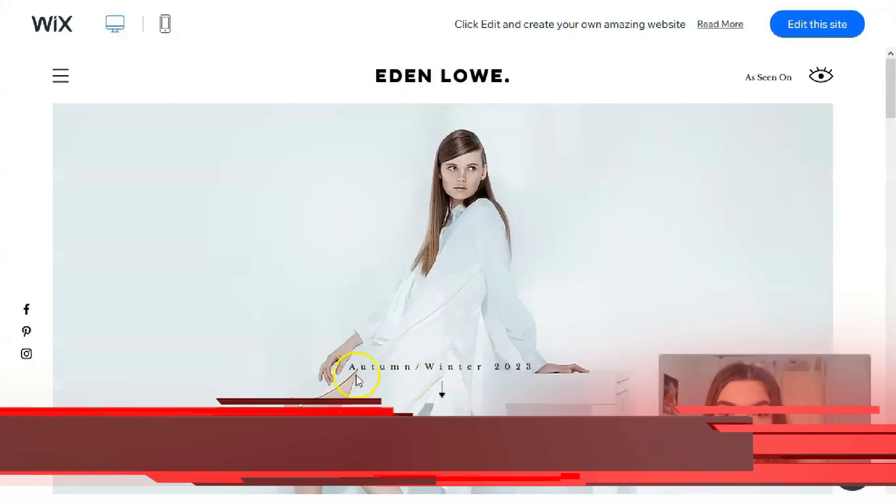
# - Scroll up and down through the Eden Lowe fashion demo site
pyautogui.scroll(-5, 427, 368)
pyautogui.scroll(5, 434, 352)
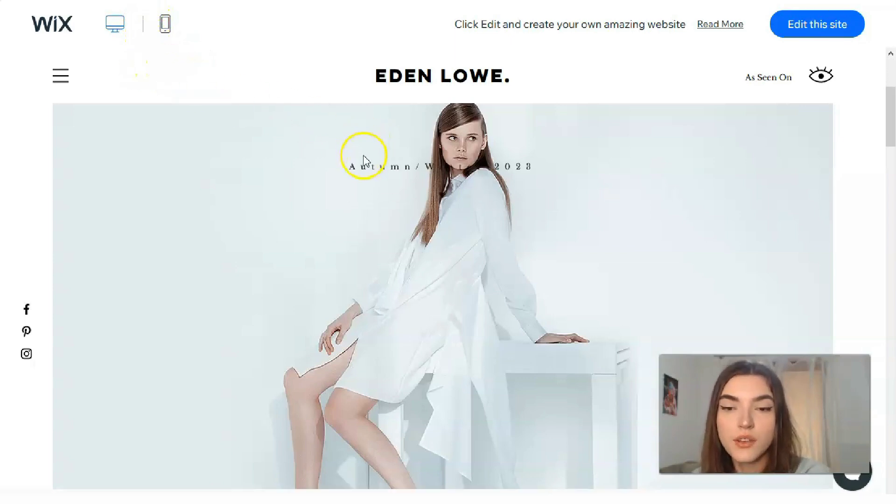
pyautogui.scroll(-10, 369, 159)
pyautogui.scroll(-8, 364, 170)
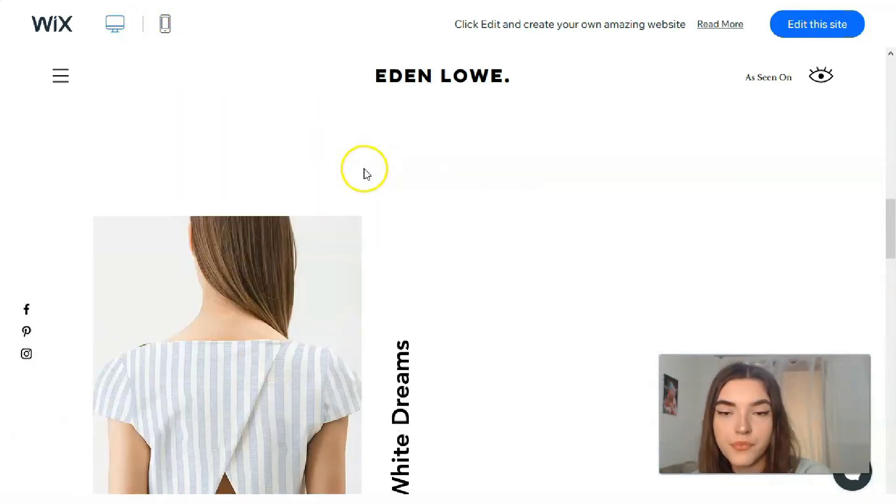
pyautogui.scroll(8, 322, 154)
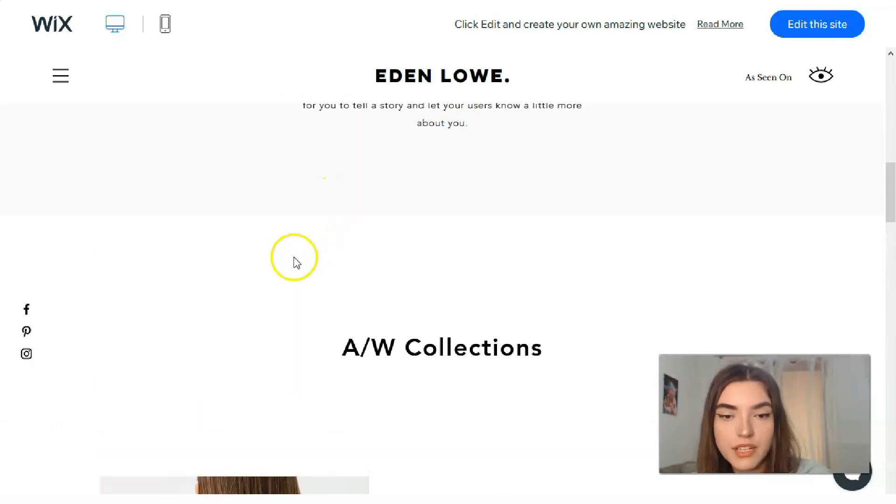
pyautogui.scroll(-7, 288, 267)
pyautogui.scroll(-8, 290, 261)
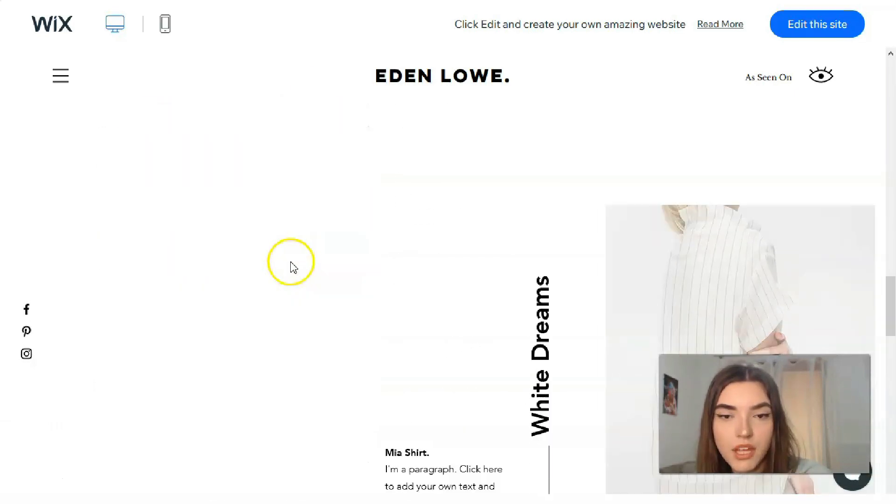
pyautogui.scroll(-10, 672, 247)
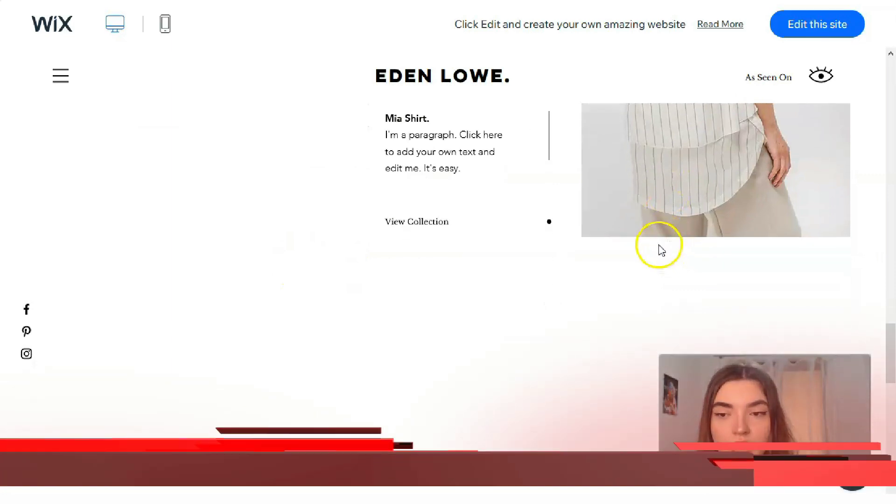
pyautogui.scroll(-3, 652, 243)
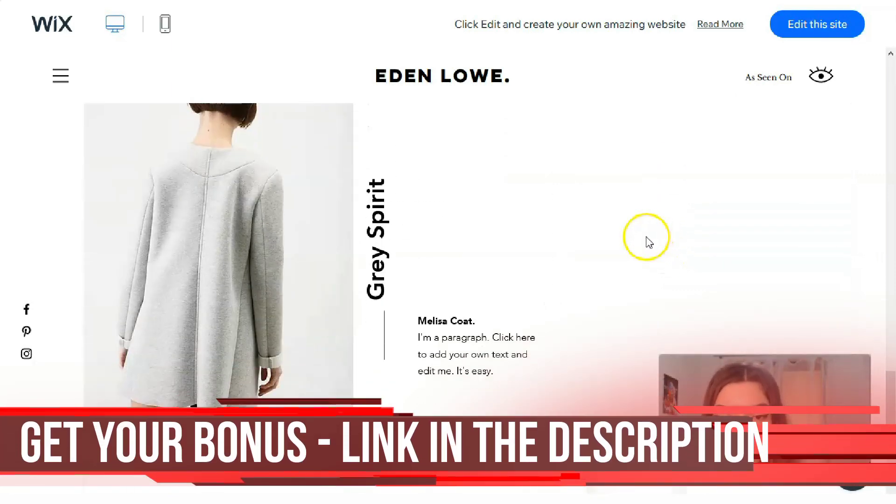
pyautogui.scroll(-6, 648, 242)
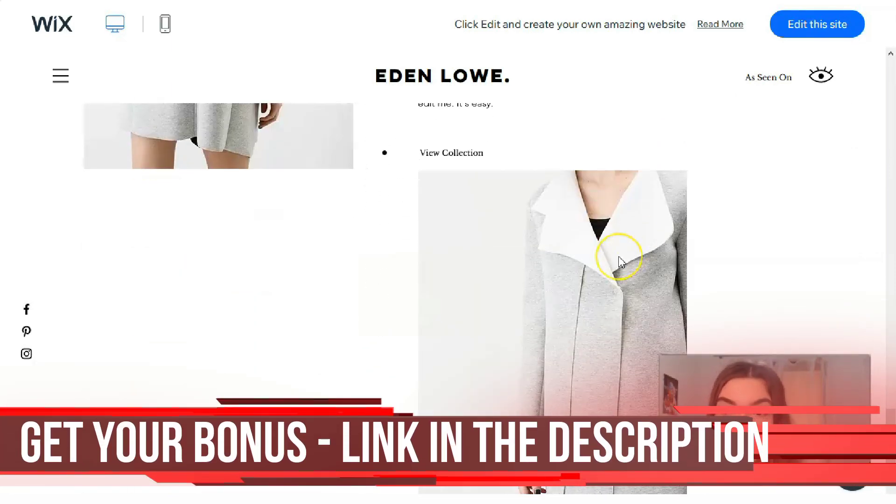
pyautogui.scroll(-4, 630, 261)
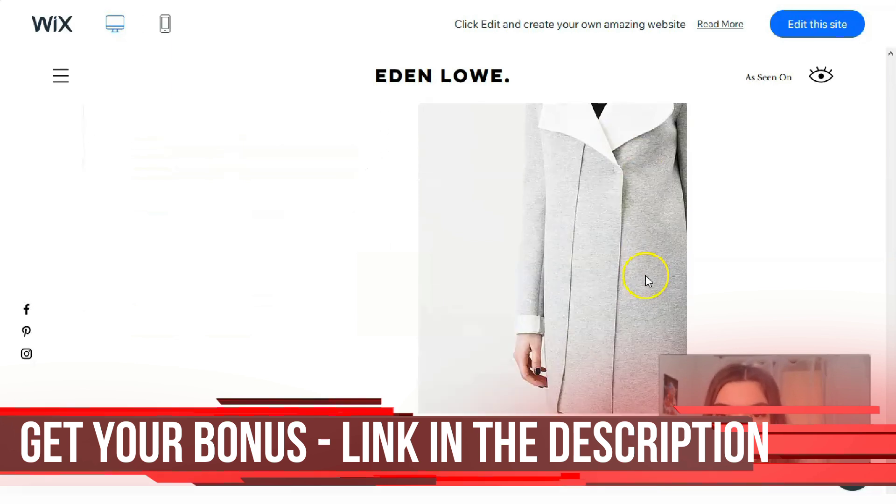
pyautogui.scroll(-10, 653, 282)
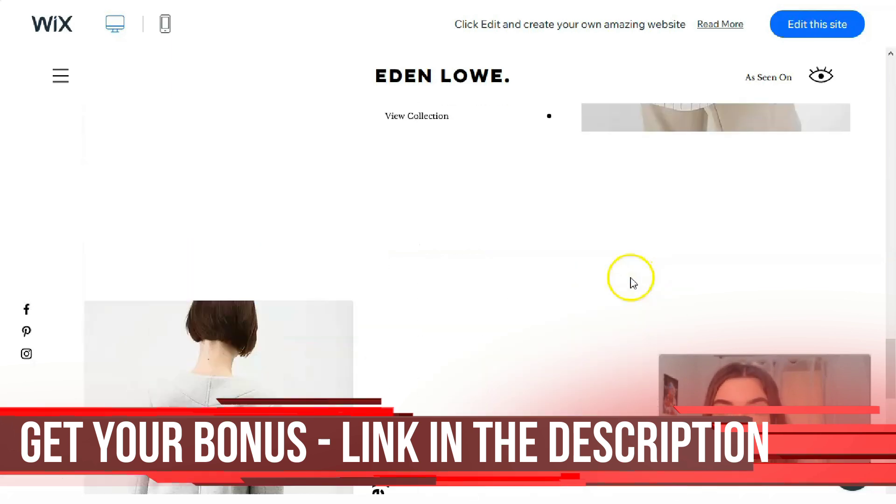
pyautogui.scroll(20, 507, 275)
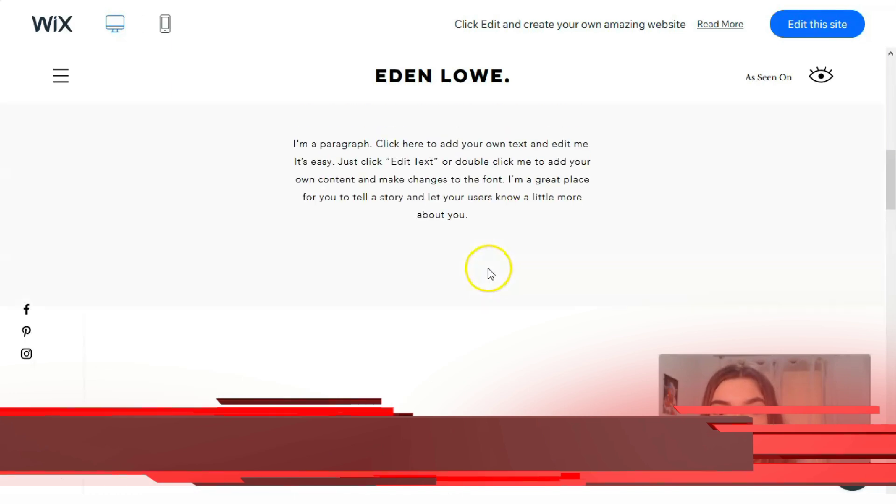
pyautogui.scroll(3, 452, 290)
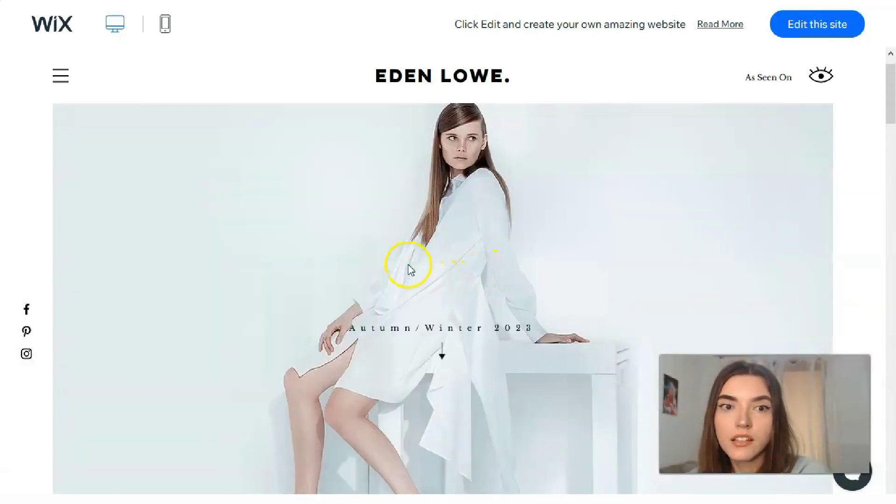
pyautogui.scroll(1, 397, 270)
# - Close the fashion demo and open the Graphic Illustrator template's full demo
pyautogui.click(14, 486)
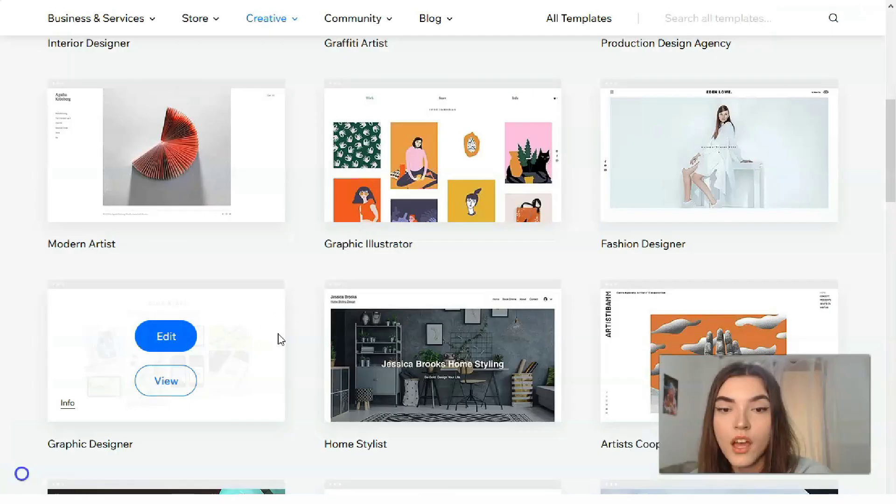
pyautogui.moveTo(343, 310)
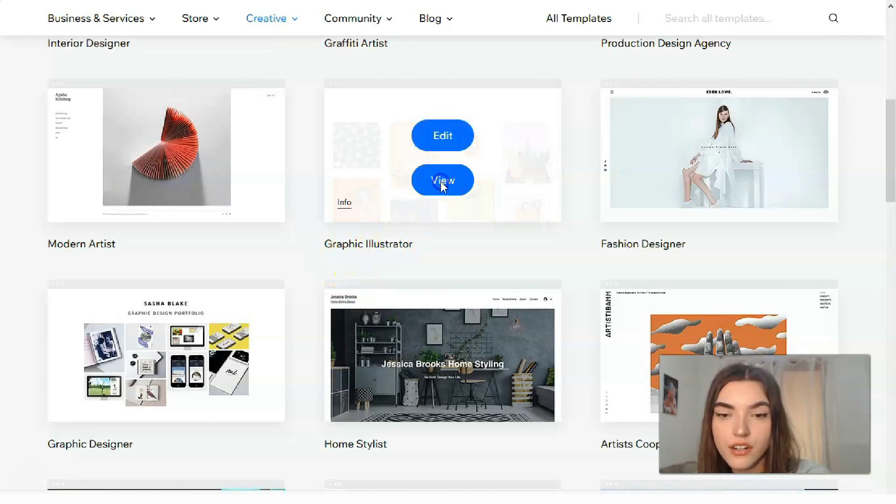
pyautogui.click(441, 181)
pyautogui.click(279, 381)
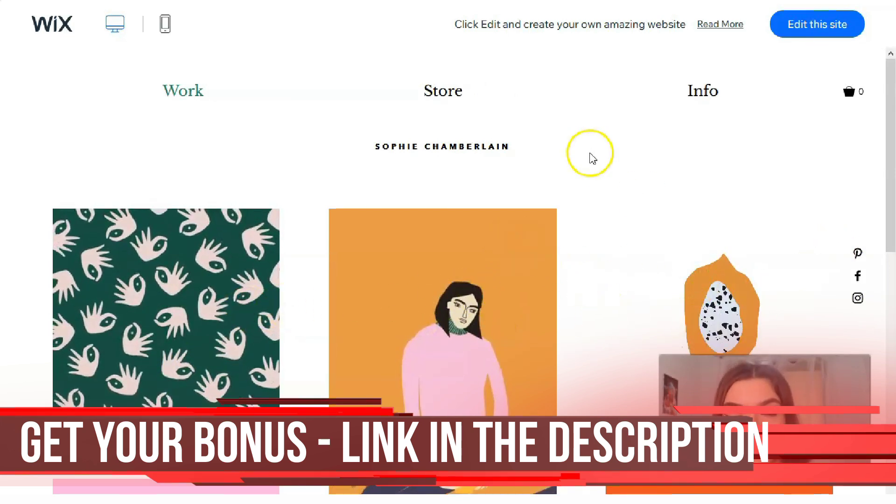
# - Scroll through the Graphic Illustrator demo's artwork gallery
pyautogui.scroll(-10, 593, 162)
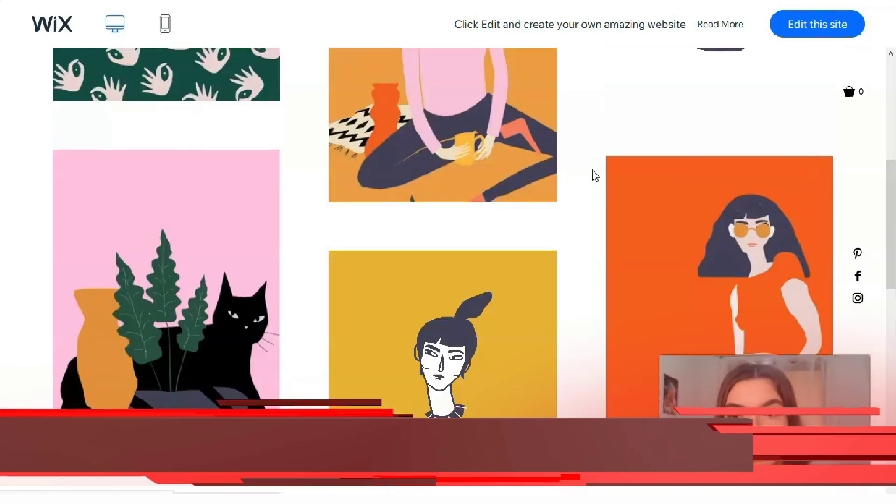
pyautogui.scroll(-5, 595, 176)
pyautogui.scroll(-4, 595, 176)
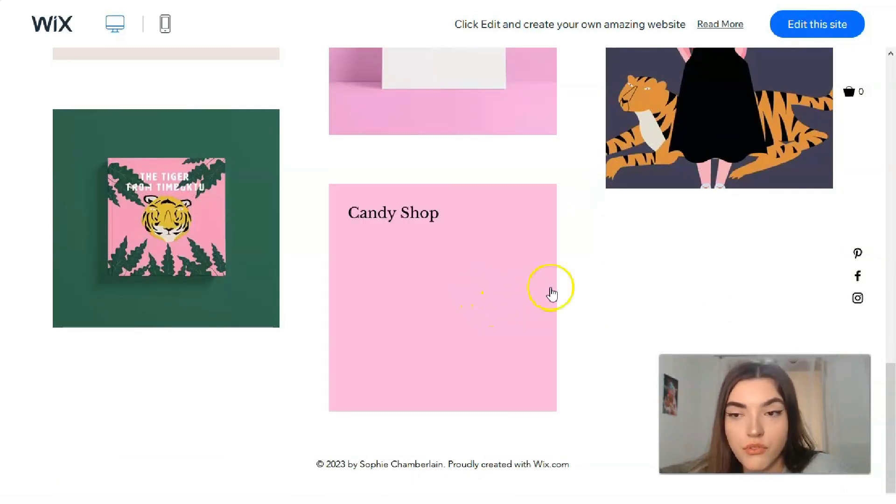
pyautogui.scroll(12, 577, 292)
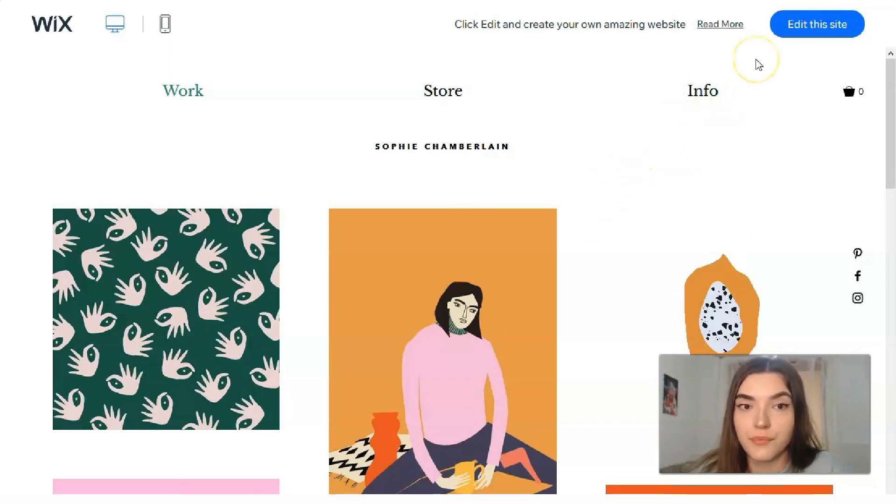
# - Open the Graphic Illustrator template in the Wix Editor with 'Edit this site'
pyautogui.click(800, 33)
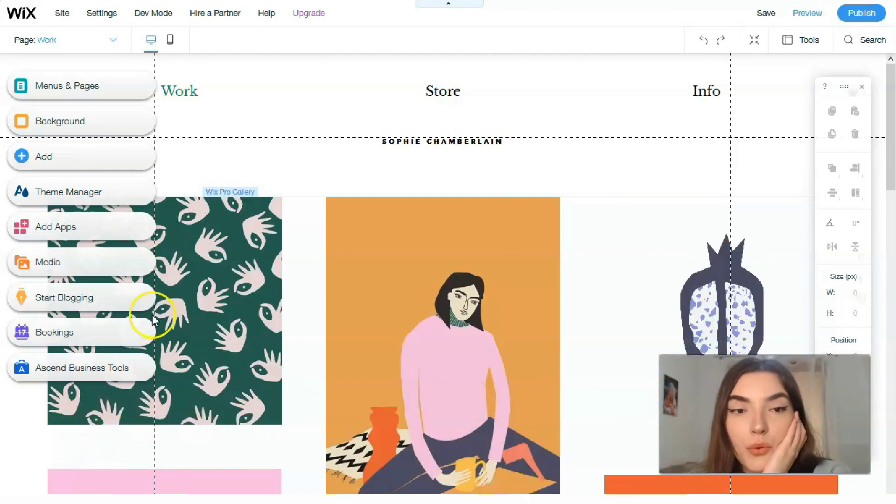
# - Rename the Work page to 'Portfolio' in the navigation menu's page list
pyautogui.click(442, 91)
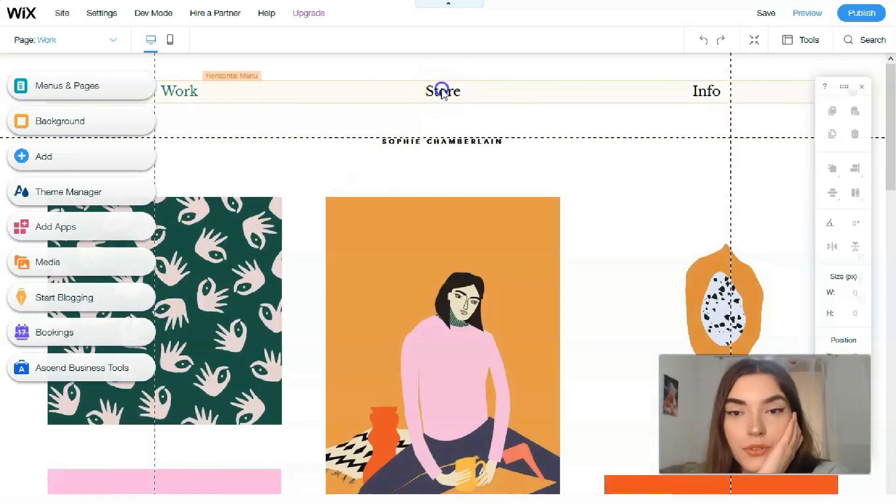
pyautogui.click(230, 85)
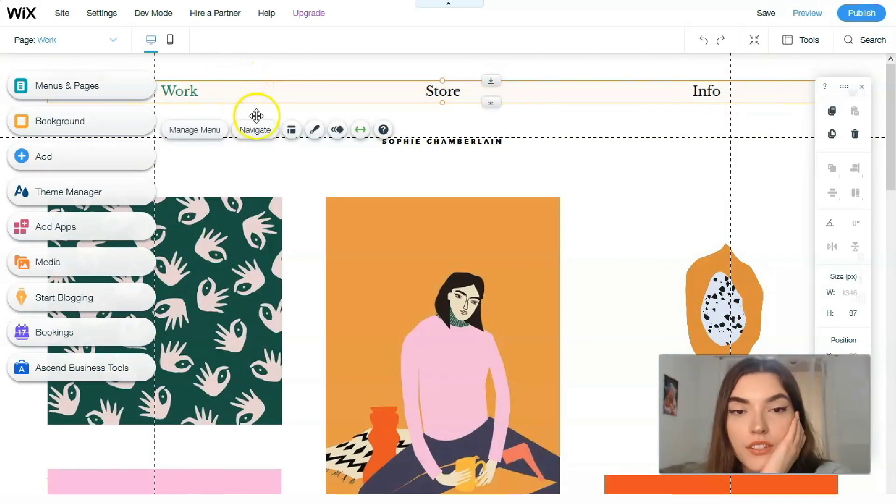
pyautogui.click(182, 130)
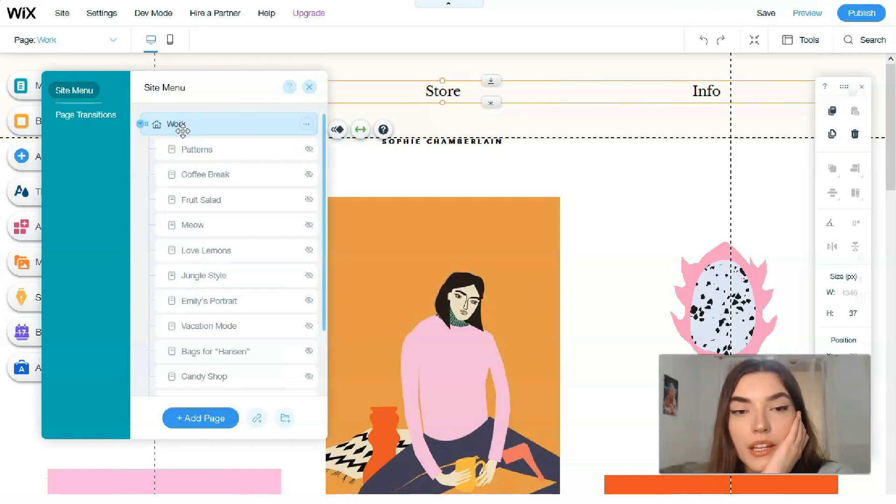
pyautogui.scroll(-2, 215, 215)
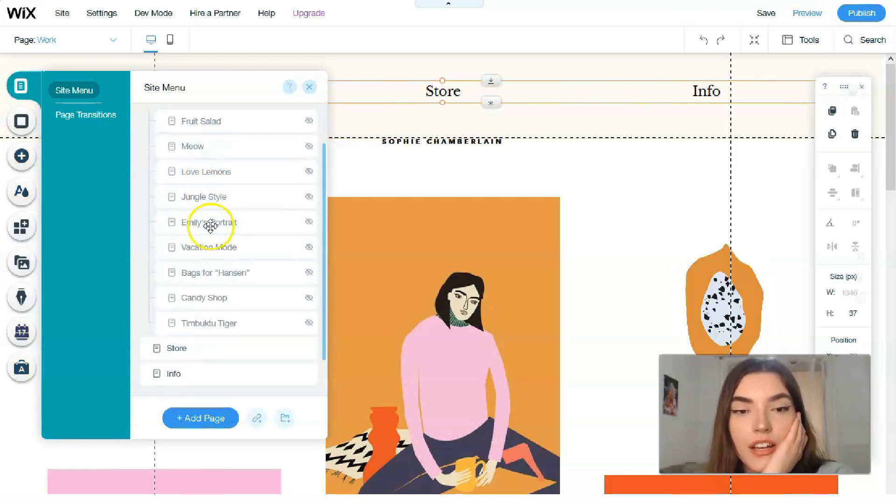
pyautogui.scroll(2, 216, 225)
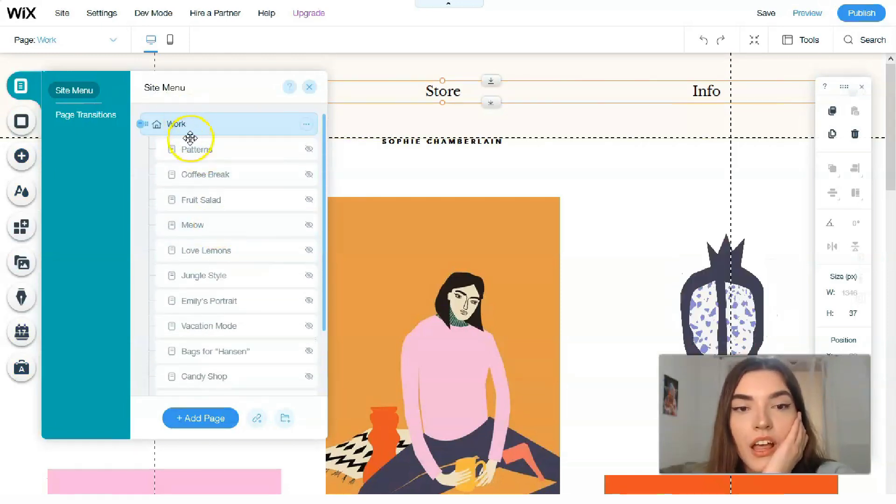
pyautogui.doubleClick(198, 124)
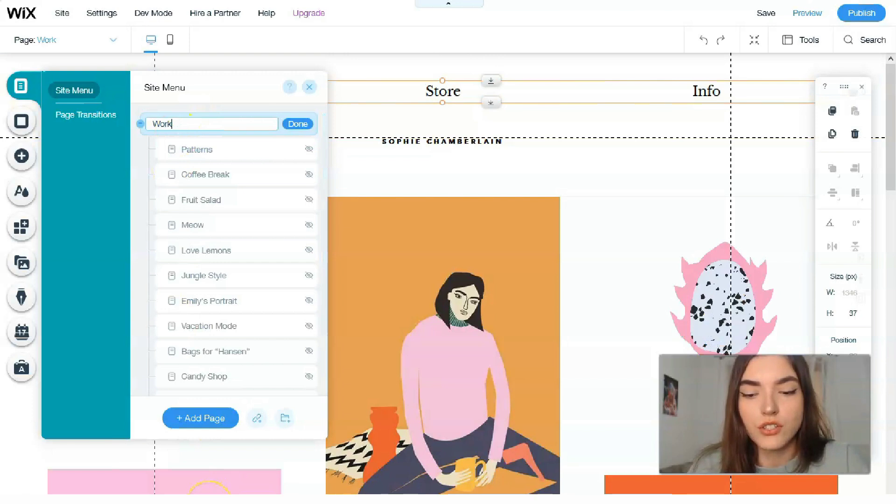
pyautogui.write('P')
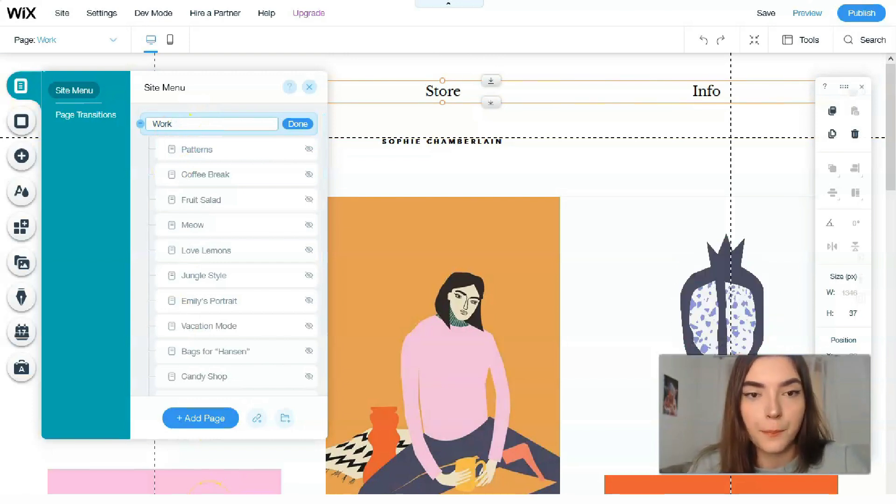
pyautogui.press('BackSpace')
pyautogui.press('BackSpace')
pyautogui.press('BackSpace')
pyautogui.press('BackSpace')
pyautogui.write('Po')
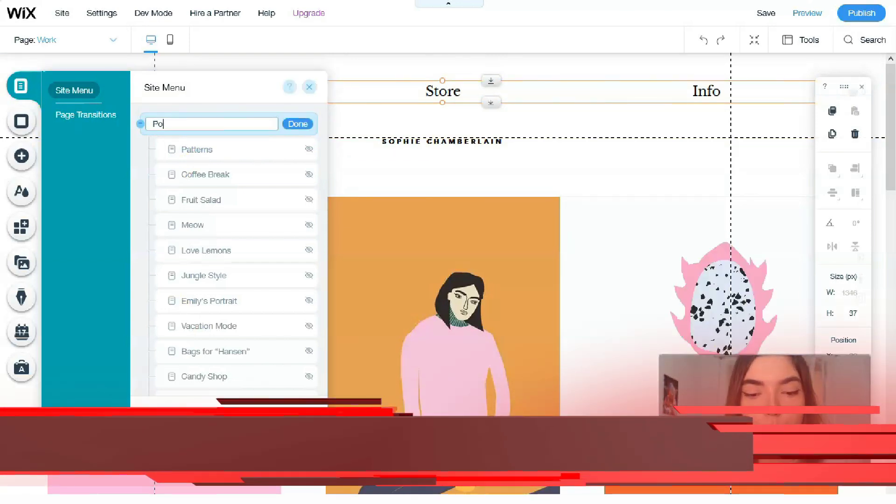
pyautogui.write('rtfolio')
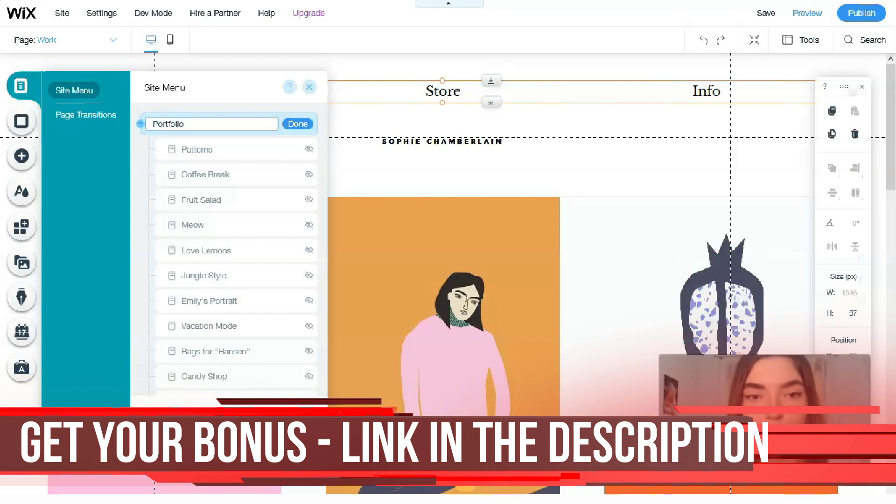
pyautogui.click(298, 124)
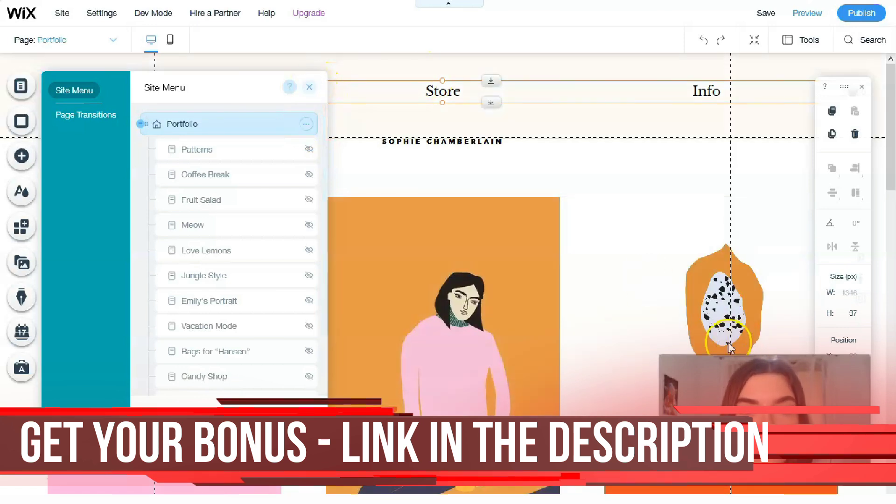
# - Close the Site Menu panel, leaving navigation as Portfolio, Store and Info
pyautogui.click(310, 87)
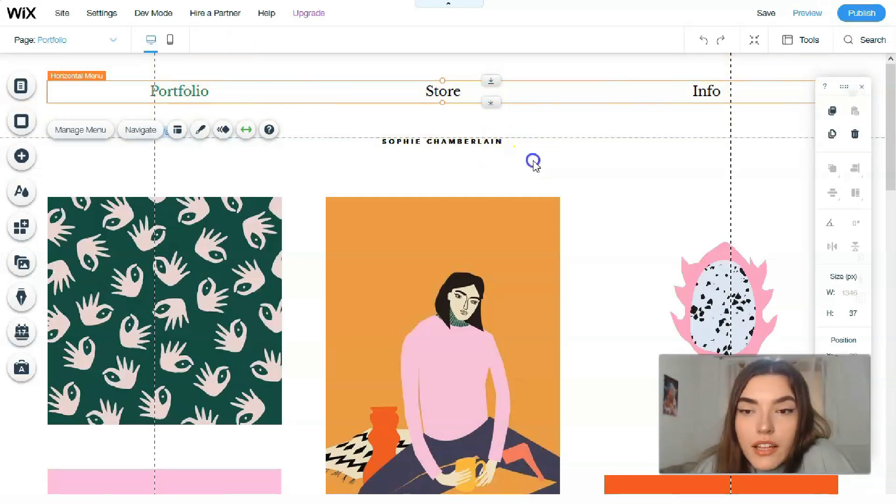
# - Open the Portfolio page background settings and try the grey Bar Chart image
pyautogui.click(562, 135)
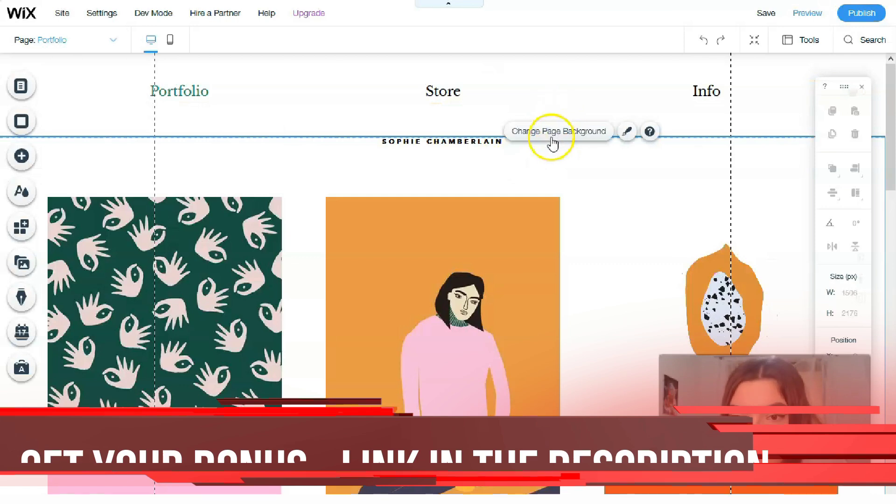
pyautogui.click(549, 138)
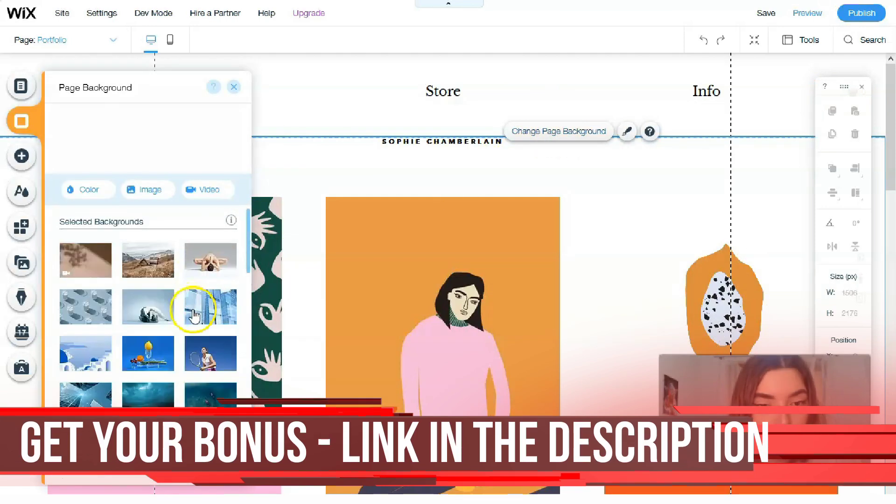
pyautogui.scroll(-3, 195, 308)
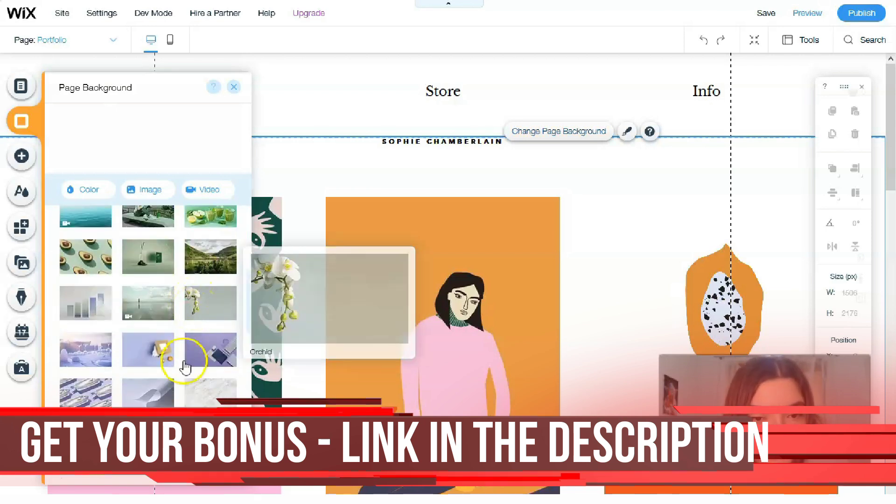
pyautogui.moveTo(215, 311)
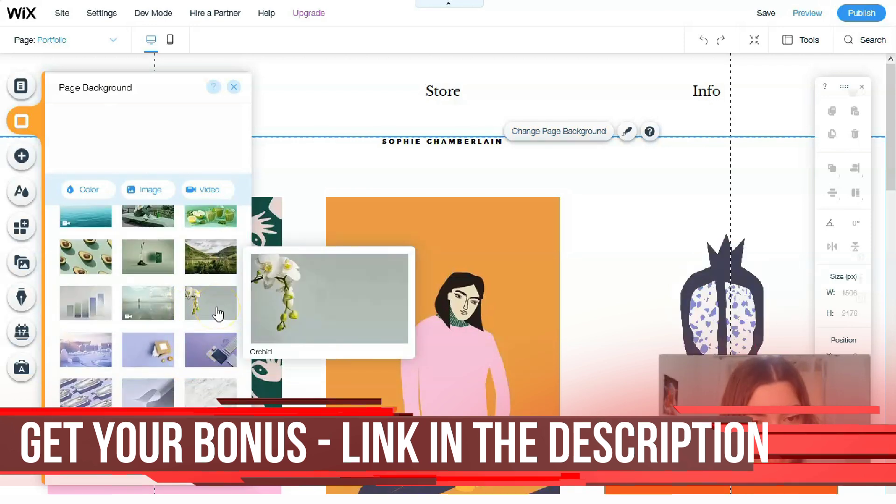
pyautogui.click(76, 318)
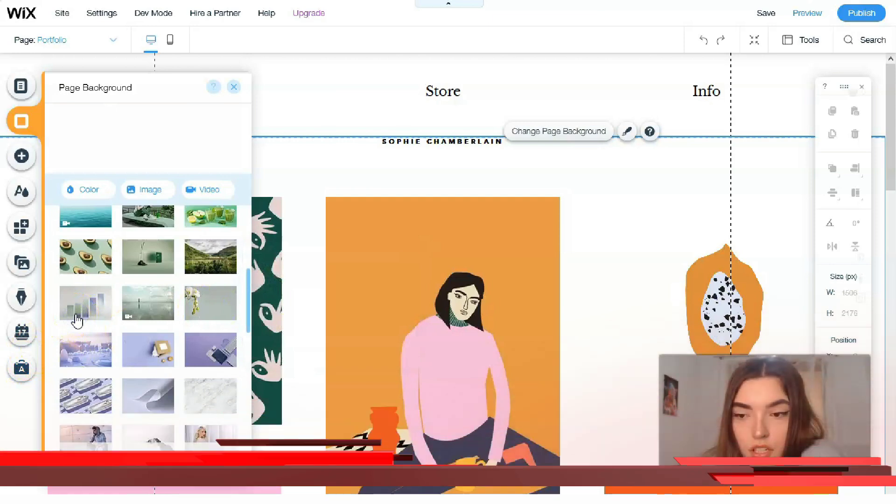
pyautogui.moveTo(77, 320)
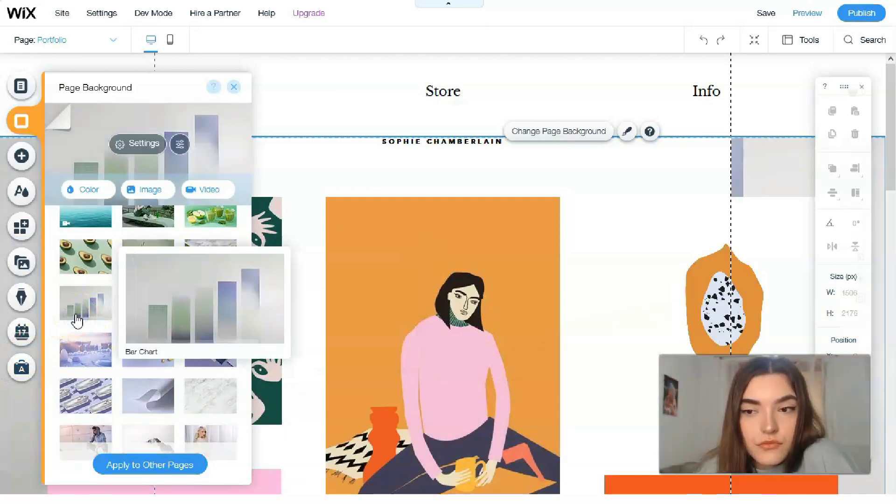
pyautogui.scroll(-5, 606, 205)
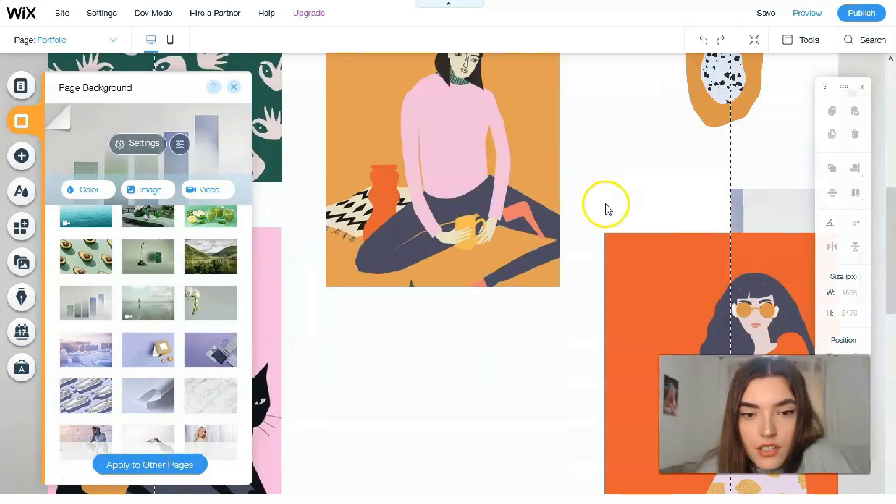
pyautogui.scroll(-5, 602, 217)
pyautogui.scroll(10, 504, 217)
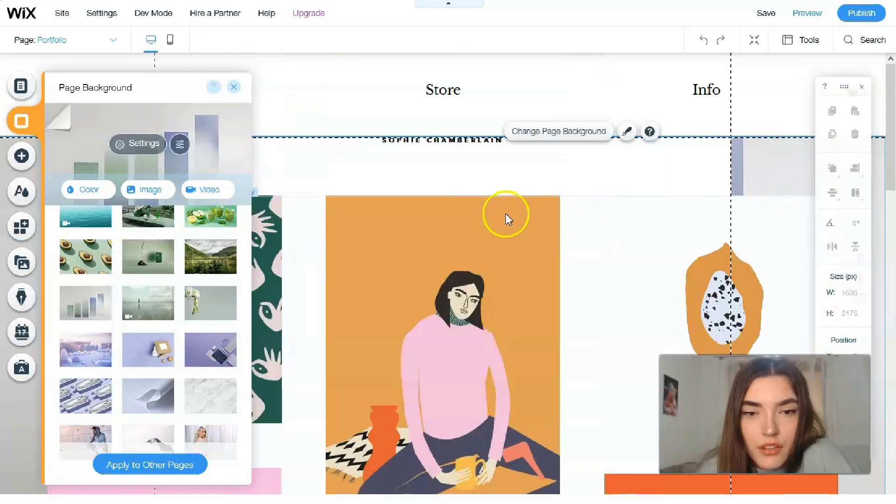
# - Switch the page background to solid peach #F7C2B1 and close the panels
pyautogui.click(108, 191)
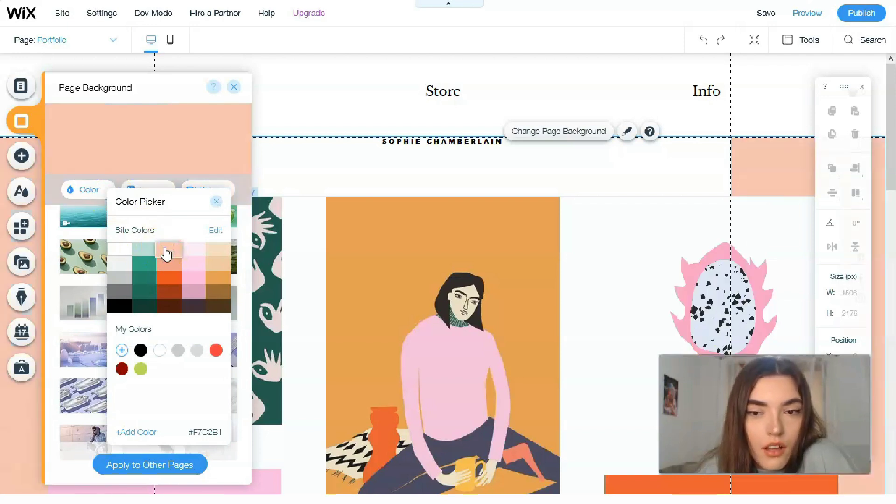
pyautogui.click(167, 255)
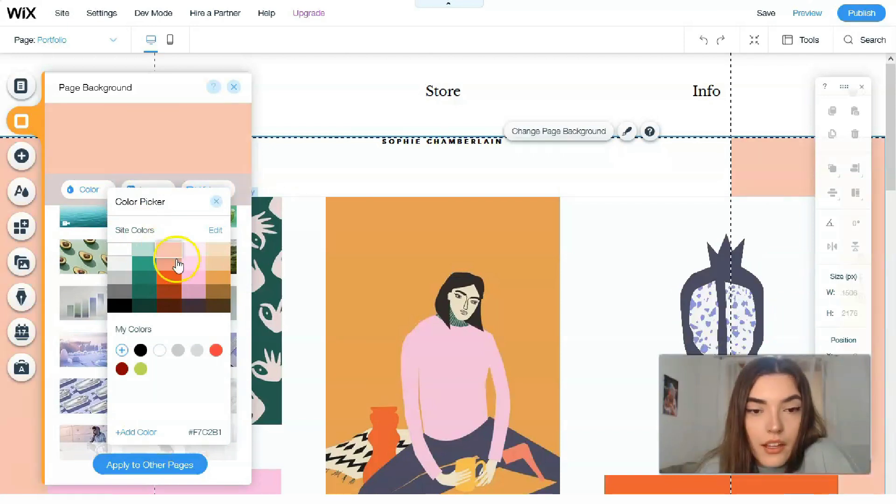
pyautogui.click(234, 88)
pyautogui.click(234, 87)
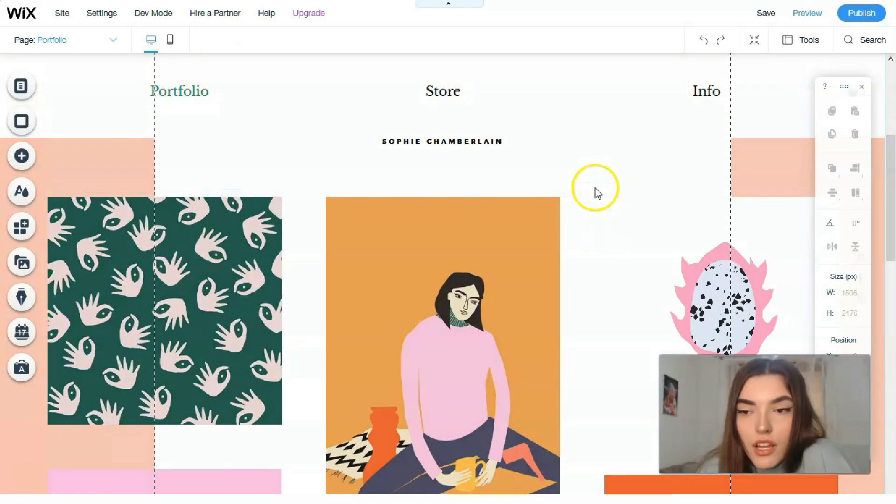
pyautogui.scroll(-8, 595, 204)
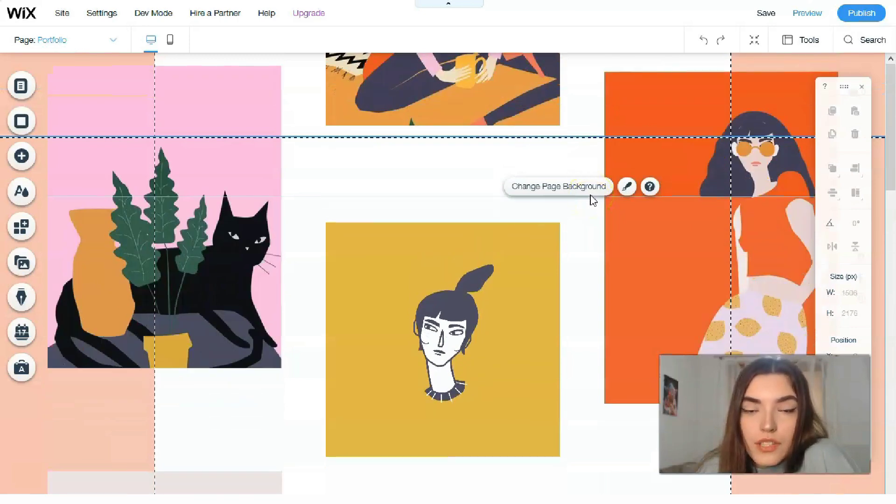
pyautogui.scroll(8, 591, 200)
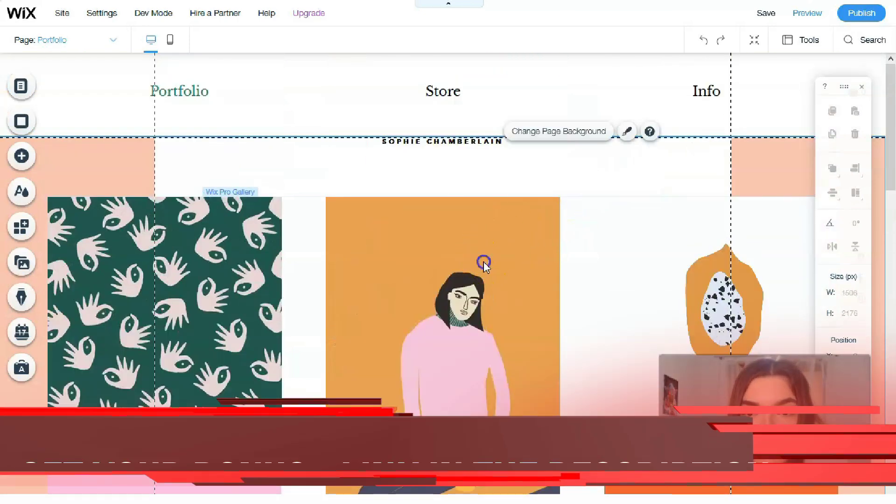
# - Select the Pro Gallery and open Manage Media to view its 11 illustrations
pyautogui.click(497, 251)
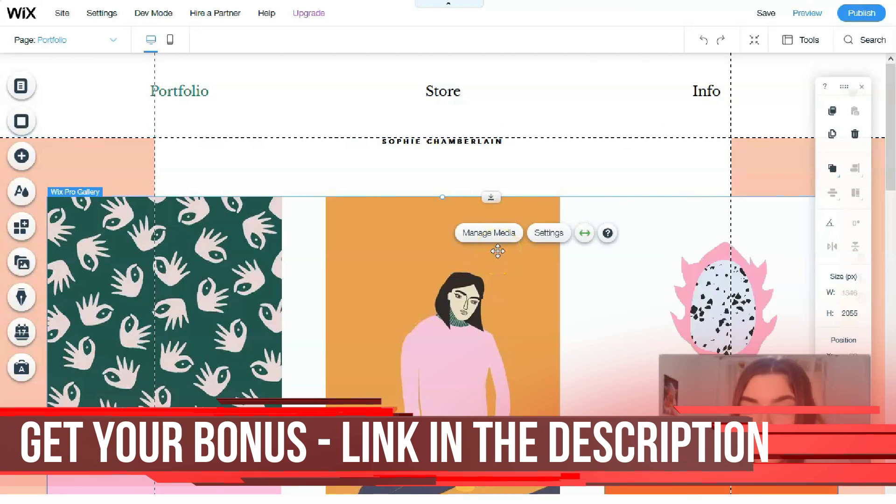
pyautogui.click(505, 250)
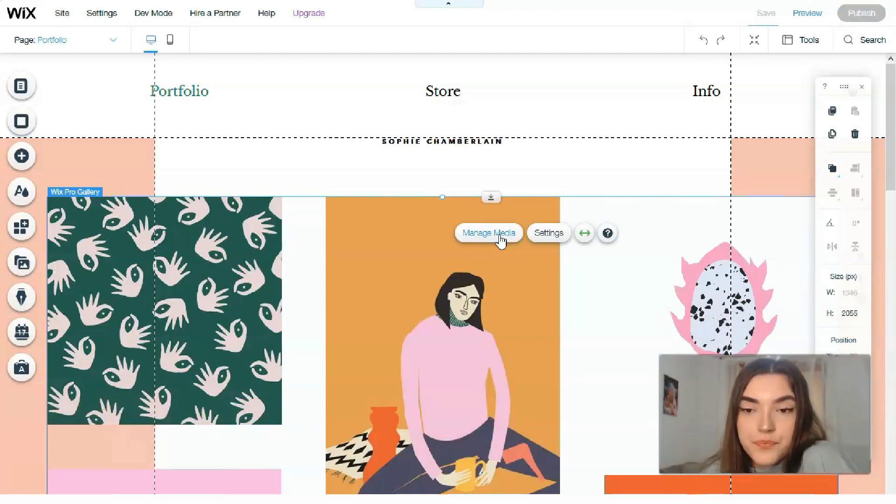
pyautogui.click(501, 240)
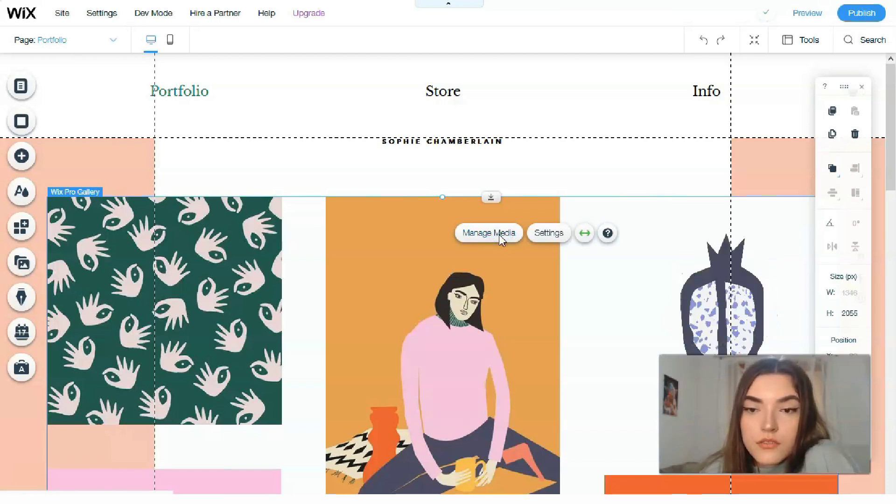
pyautogui.click(493, 228)
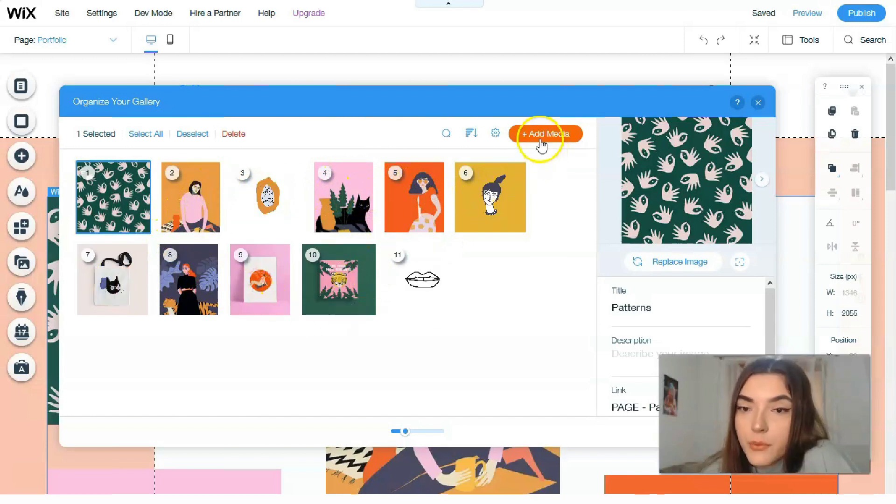
# - Choose + Add Media > Image in Organize Your Gallery to open the media library
pyautogui.click(540, 138)
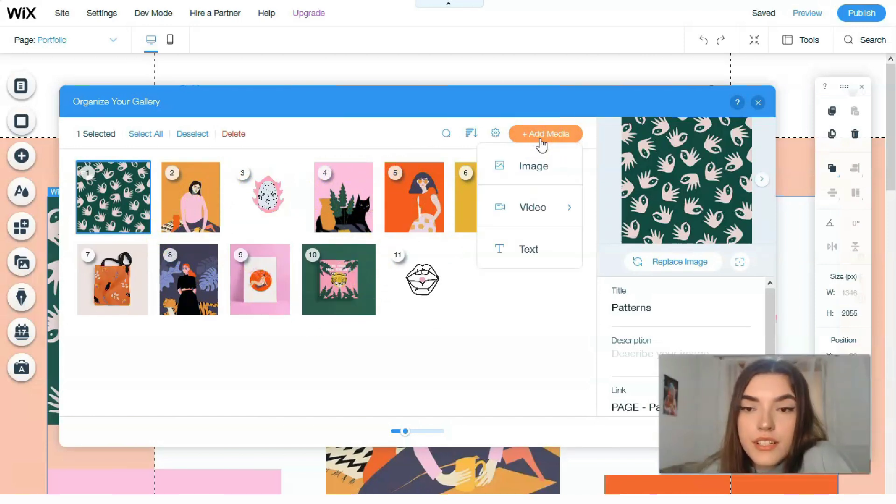
pyautogui.click(530, 166)
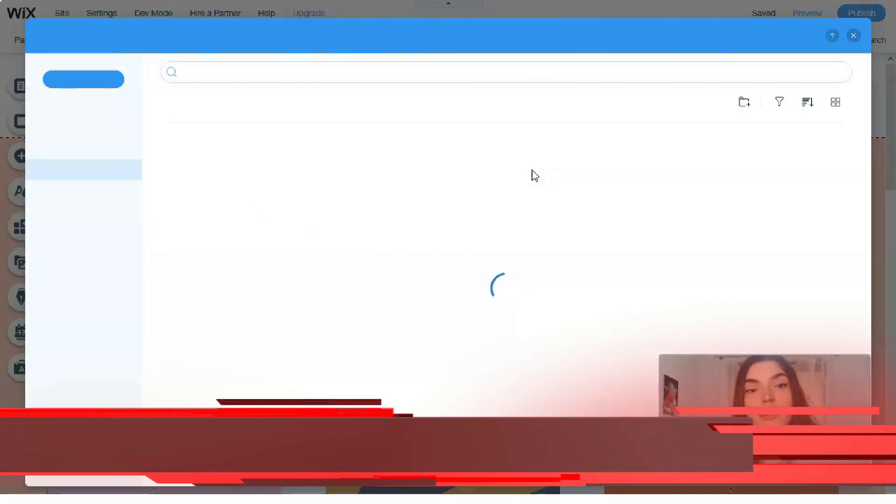
# - Search the media library for 'graphics'
pyautogui.click(486, 186)
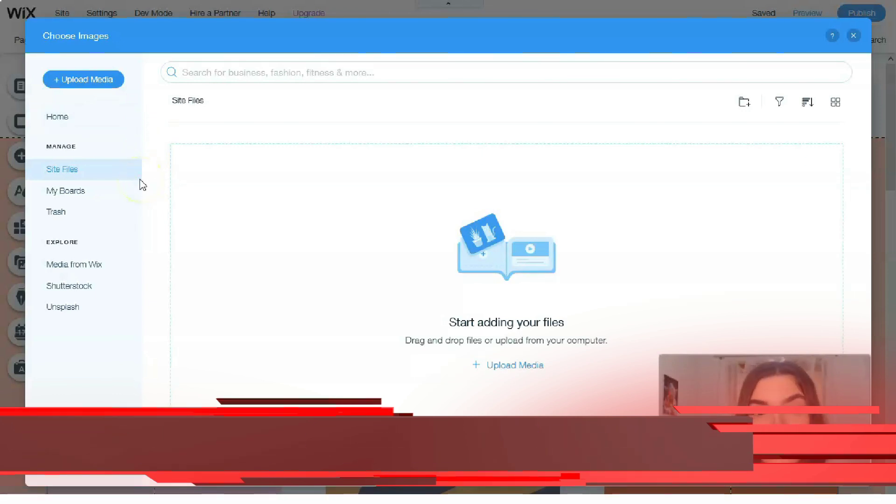
pyautogui.click(198, 76)
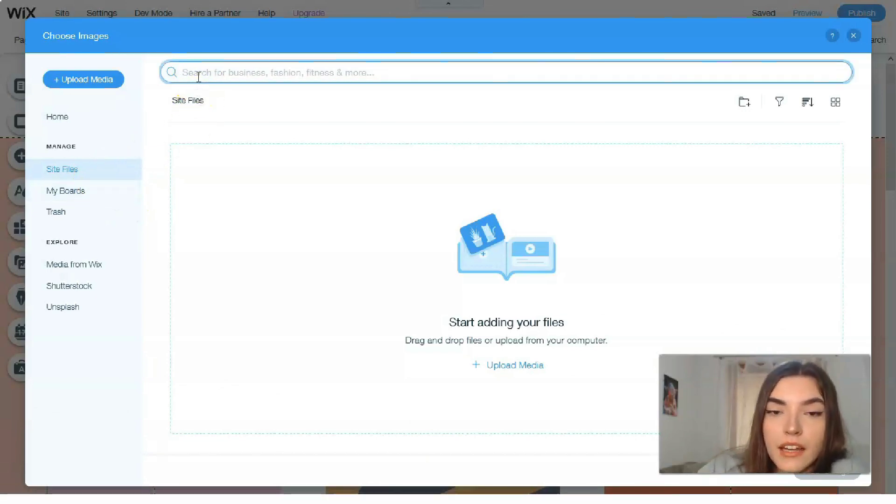
pyautogui.write('gra')
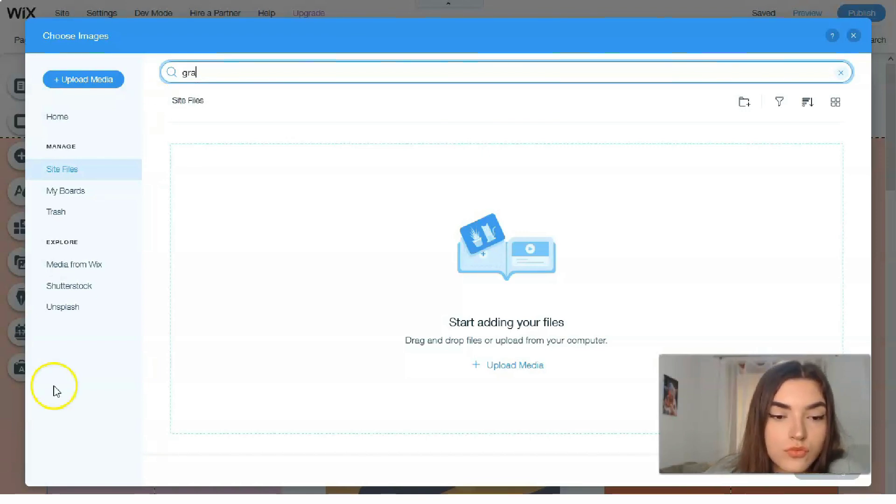
pyautogui.click(240, 72)
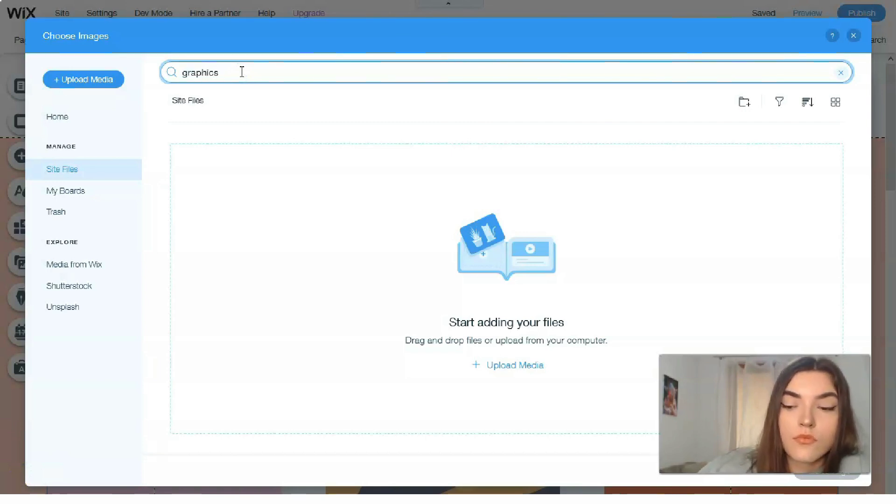
pyautogui.press('Return')
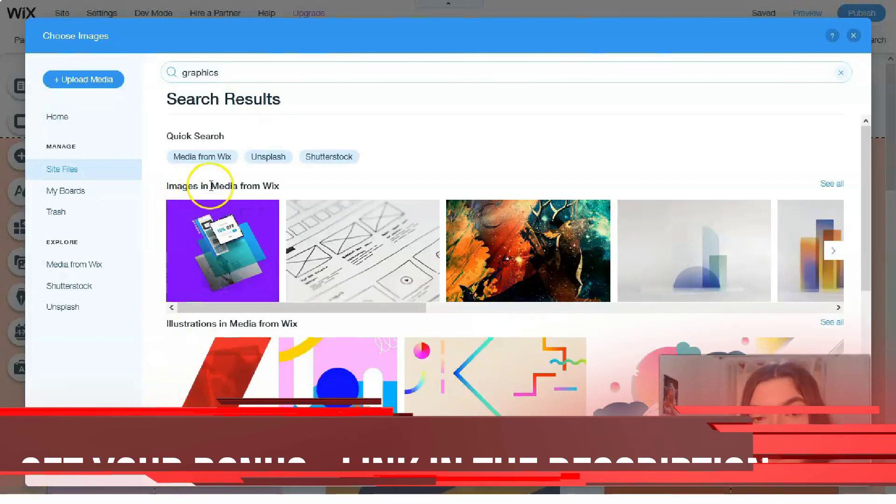
# - Select the Graphic Shapes illustration from the results and add it as the 12th image
pyautogui.moveTo(304, 309); pyautogui.dragTo(674, 302)
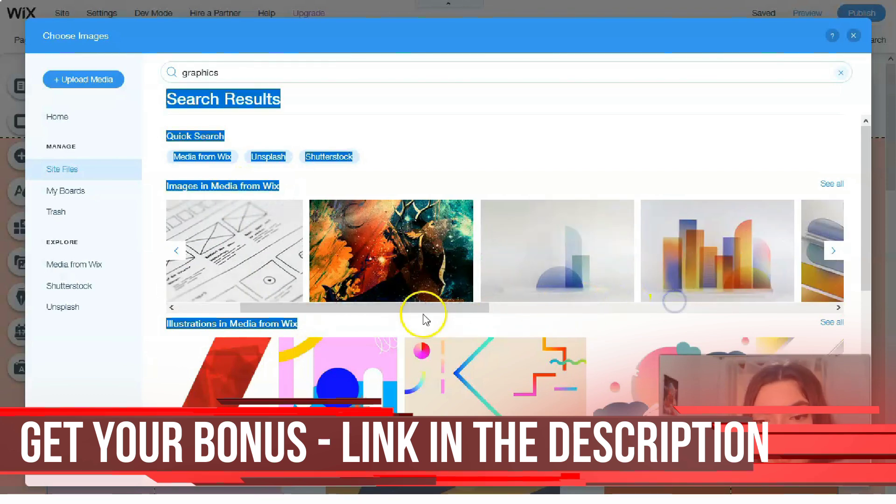
pyautogui.moveTo(425, 320); pyautogui.dragTo(667, 310)
pyautogui.click(718, 307)
pyautogui.scroll(-4, 414, 314)
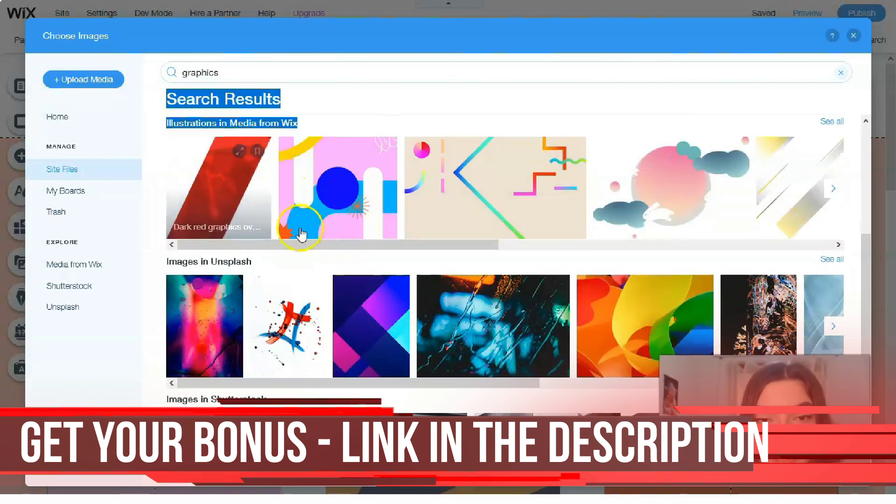
pyautogui.moveTo(309, 245); pyautogui.dragTo(345, 248)
pyautogui.click(234, 181)
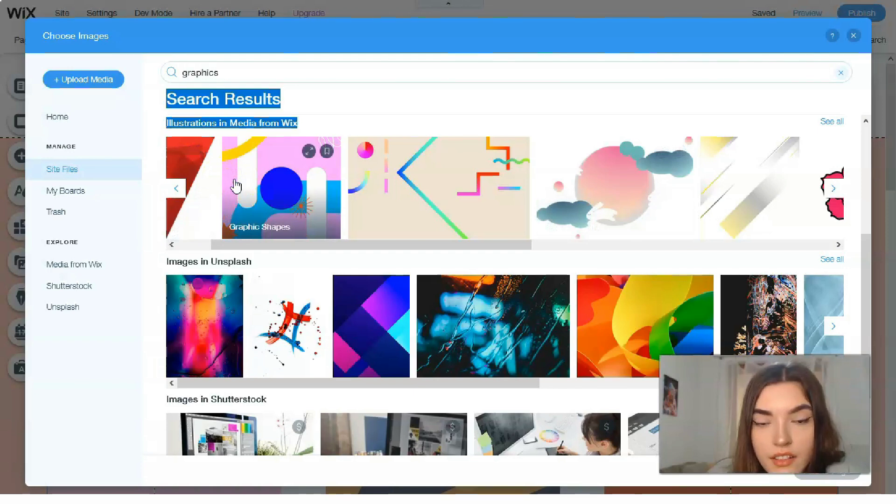
pyautogui.click(289, 178)
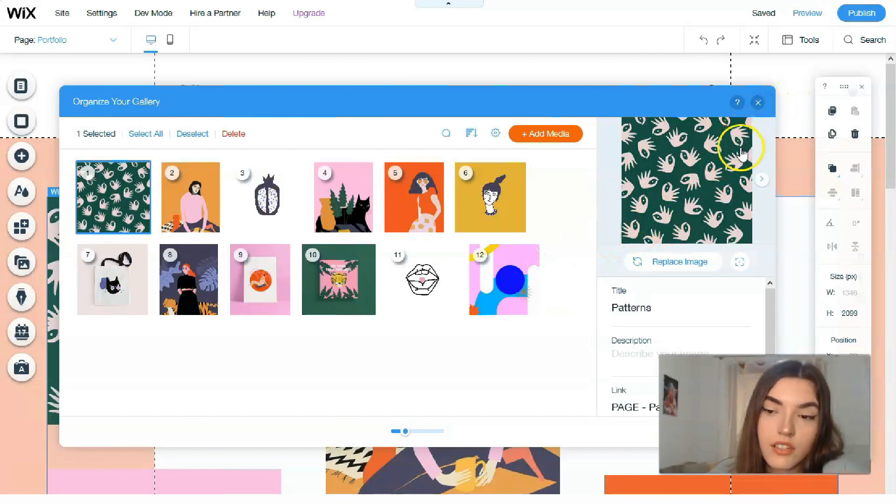
# - Close the gallery organiser, scroll down the gallery, and open the Site Menu of pages
pyautogui.click(757, 104)
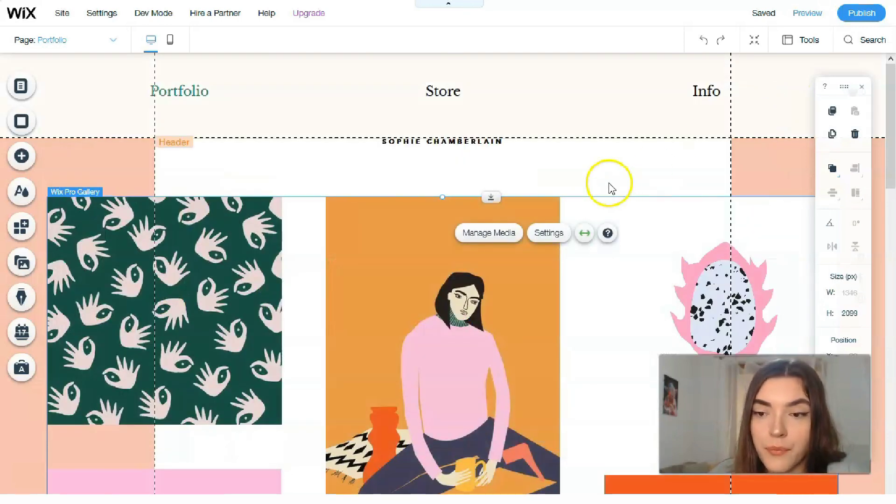
pyautogui.scroll(-3, 639, 199)
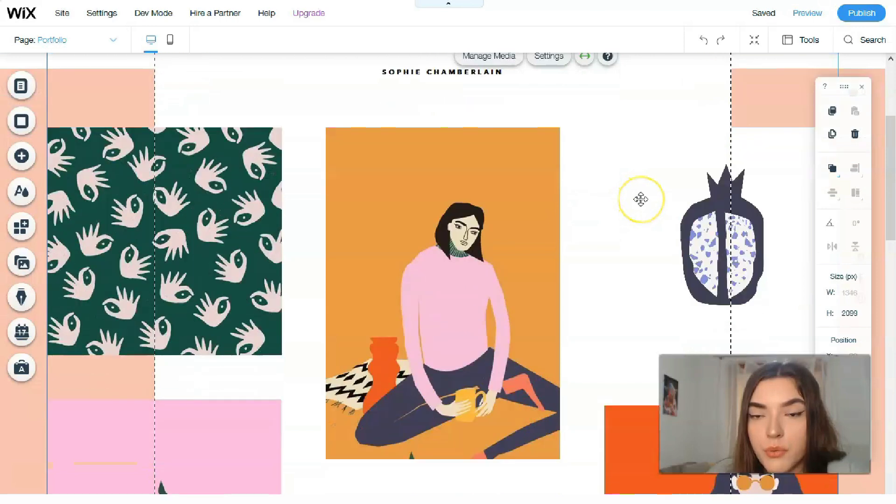
pyautogui.scroll(-3, 640, 200)
pyautogui.scroll(-6, 646, 224)
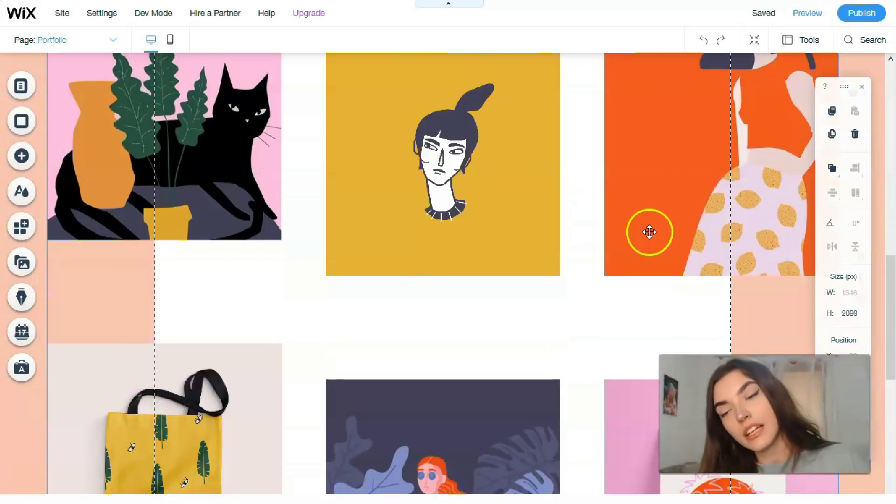
pyautogui.scroll(-10, 648, 233)
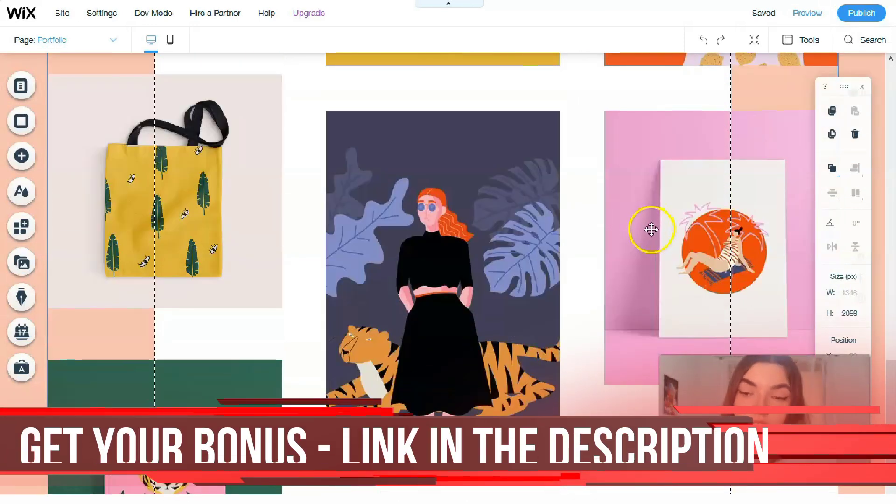
pyautogui.scroll(-1, 651, 224)
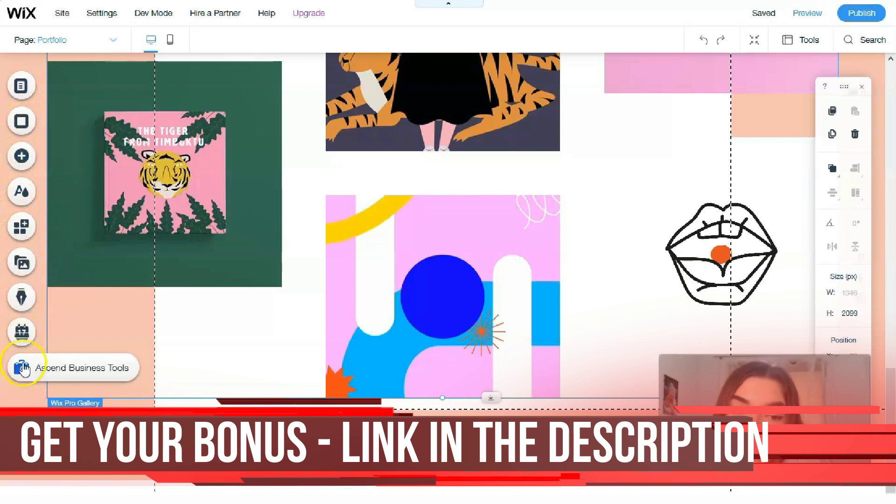
pyautogui.click(29, 91)
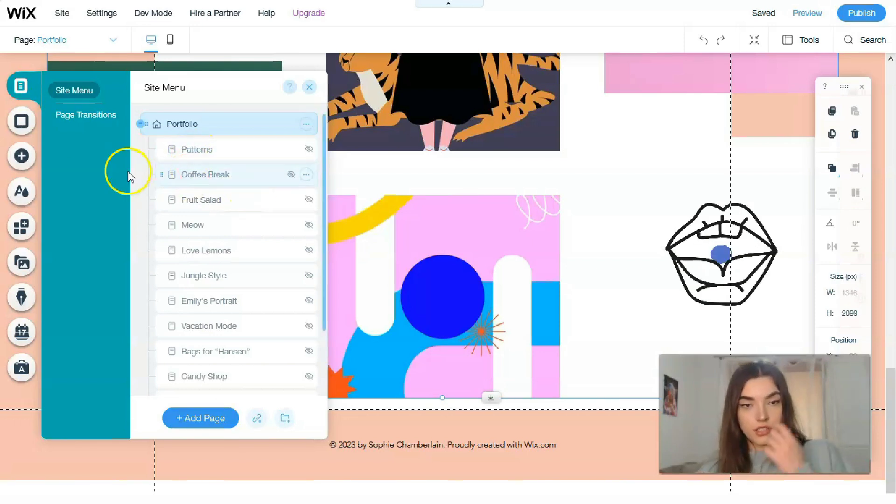
# - Dismiss the Page Background panel and bring up the Add Elements panel
pyautogui.click(27, 119)
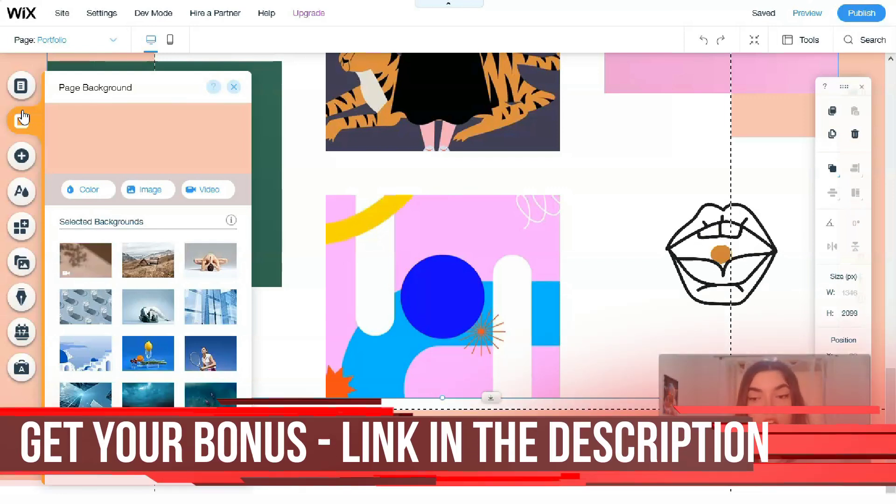
pyautogui.click(8, 117)
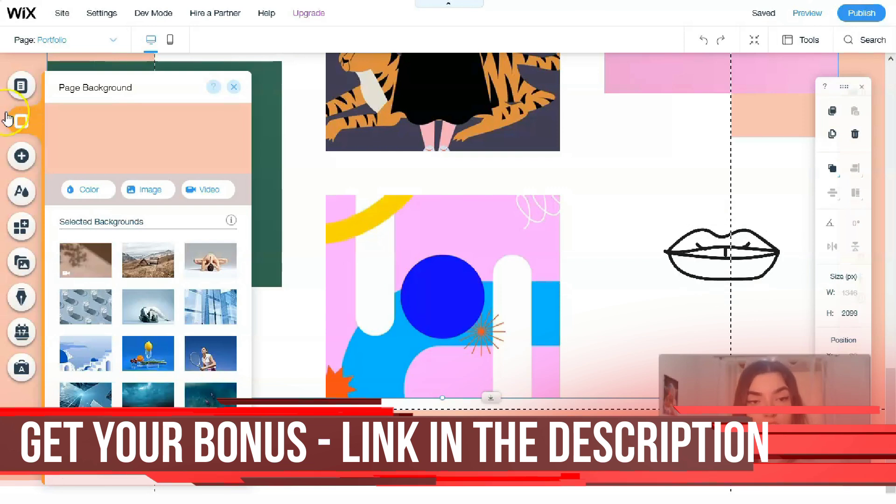
pyautogui.click(21, 157)
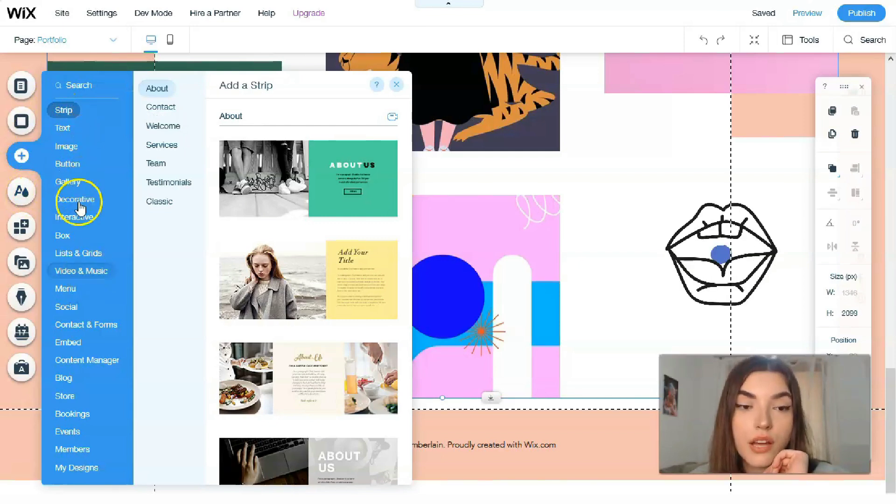
# - Place the Wix Music album player from Video & Music onto the Portfolio page
pyautogui.click(82, 271)
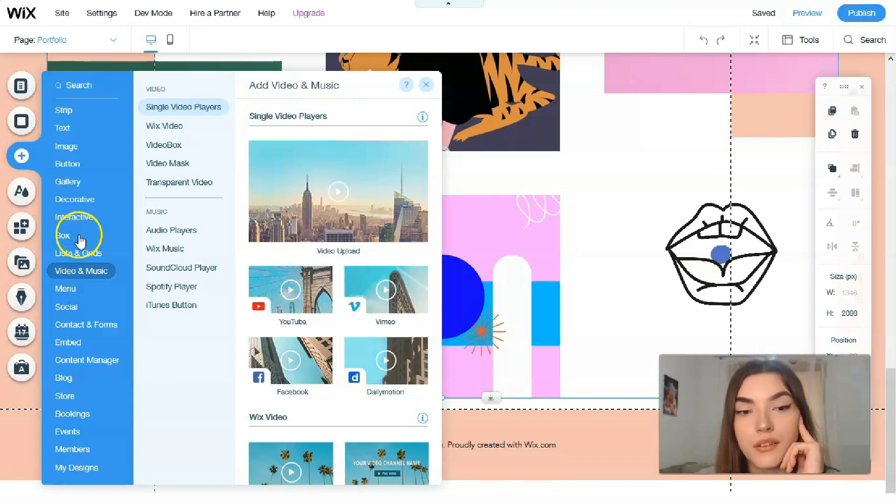
pyautogui.click(157, 231)
pyautogui.click(154, 258)
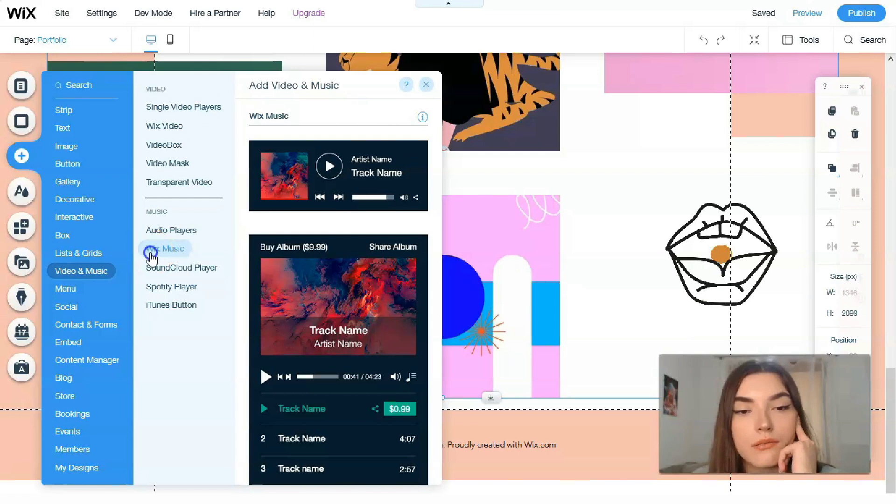
pyautogui.click(295, 300)
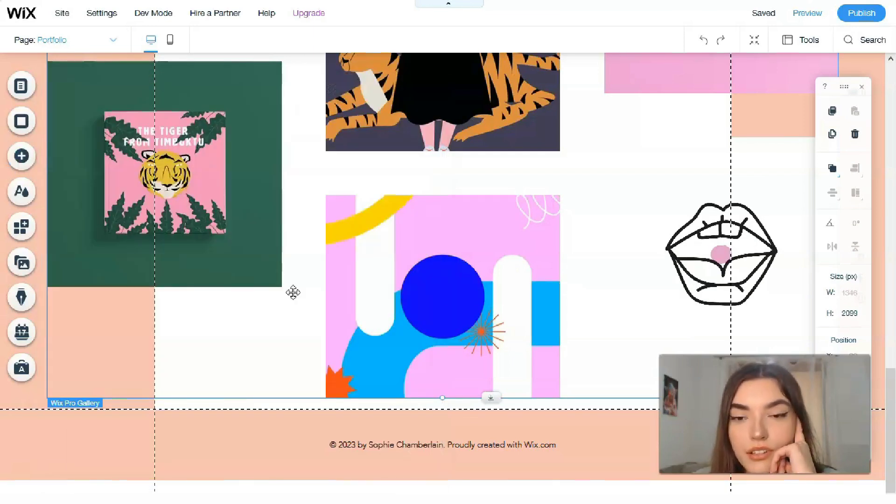
pyautogui.click(299, 306)
pyautogui.click(390, 301)
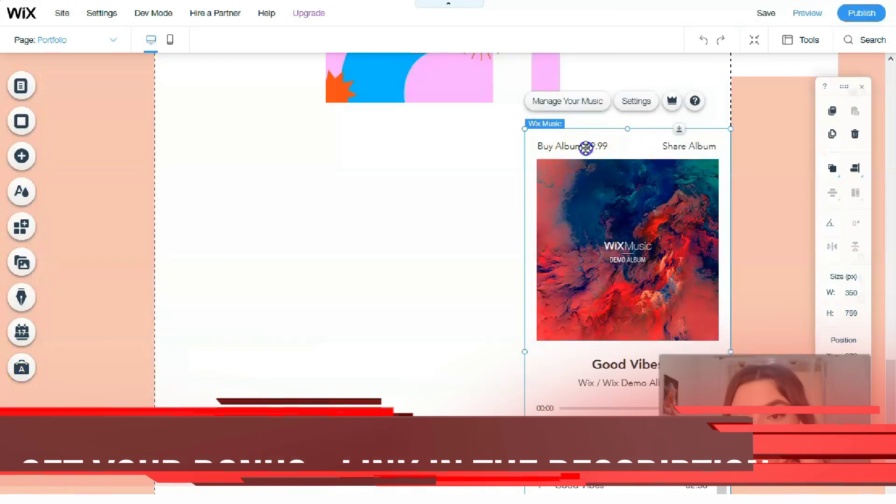
# - Move the Good Vibes music player to x 351, y 2381, centred below the gallery
pyautogui.moveTo(575, 153); pyautogui.dragTo(472, 140)
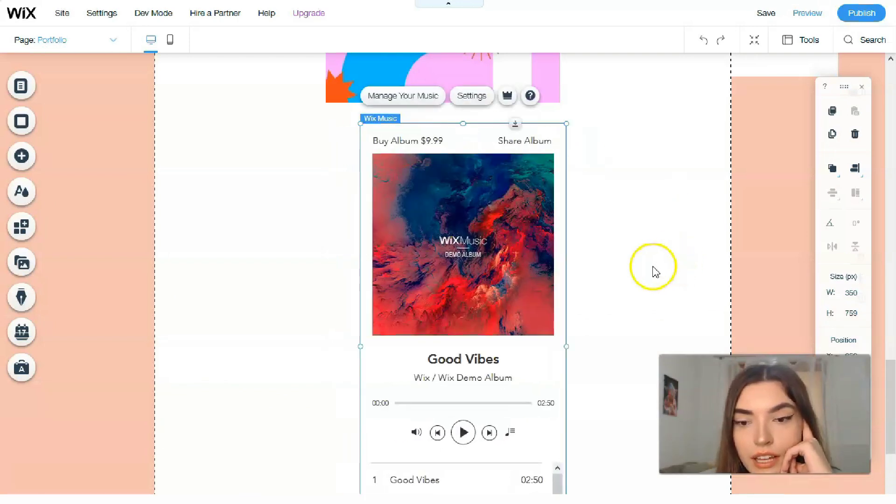
pyautogui.click(646, 270)
pyautogui.scroll(-3, 485, 207)
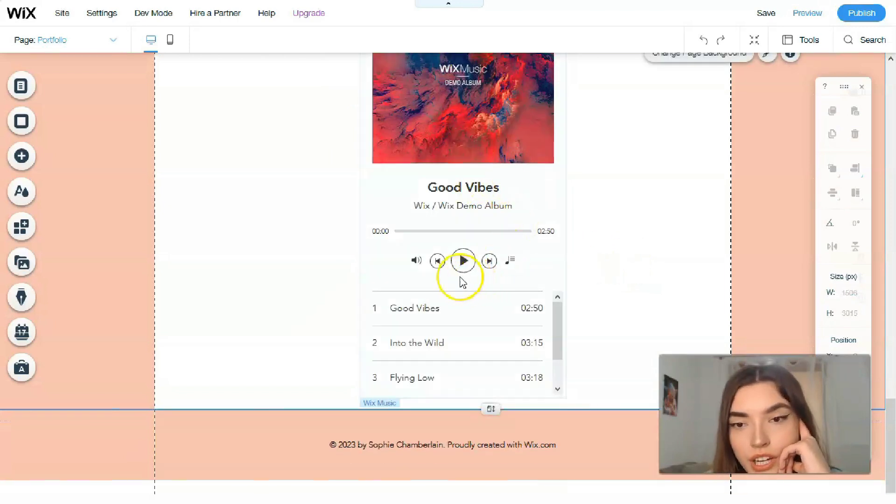
pyautogui.scroll(1, 203, 286)
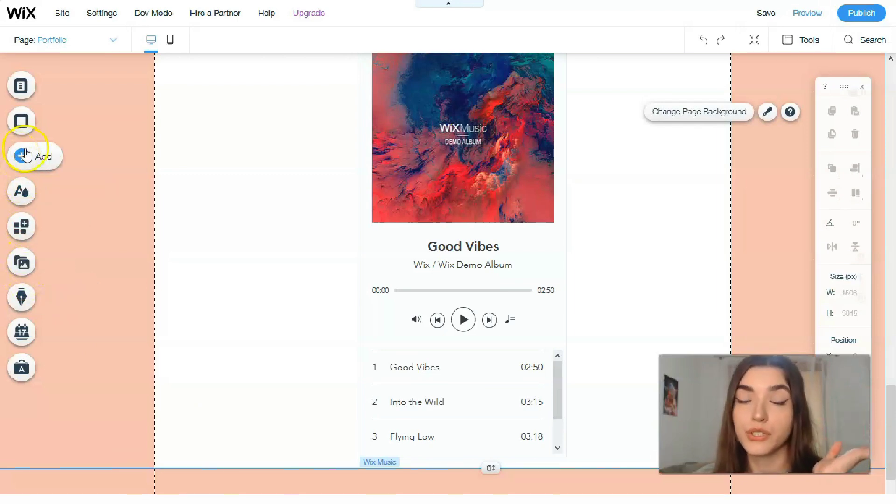
# - Check the Theme Manager's text styles and colour palette, then bring up the App Market
pyautogui.click(22, 193)
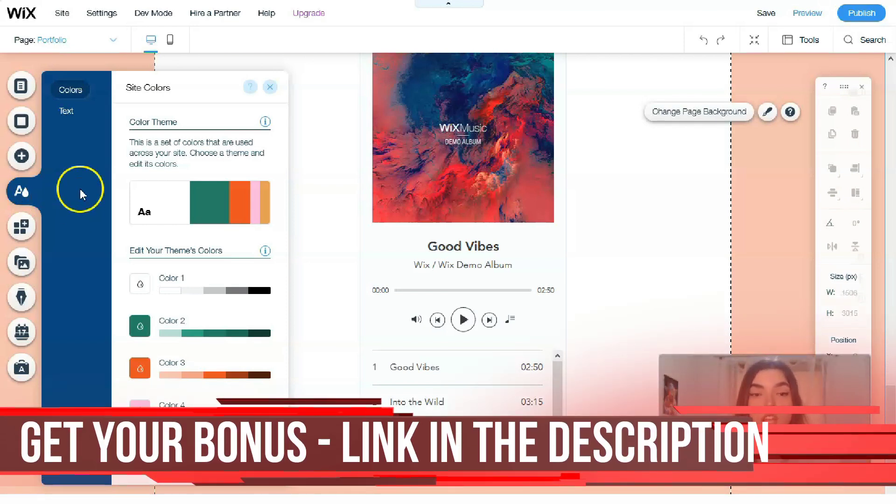
pyautogui.click(70, 112)
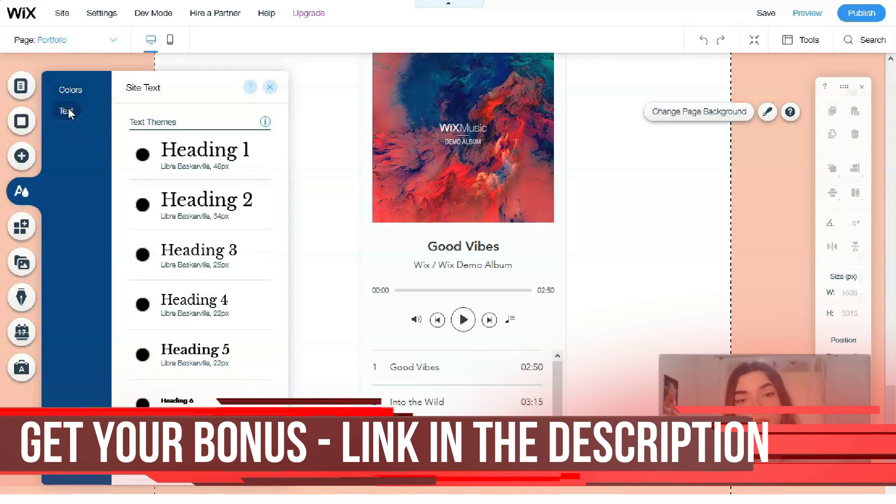
pyautogui.scroll(-2, 214, 246)
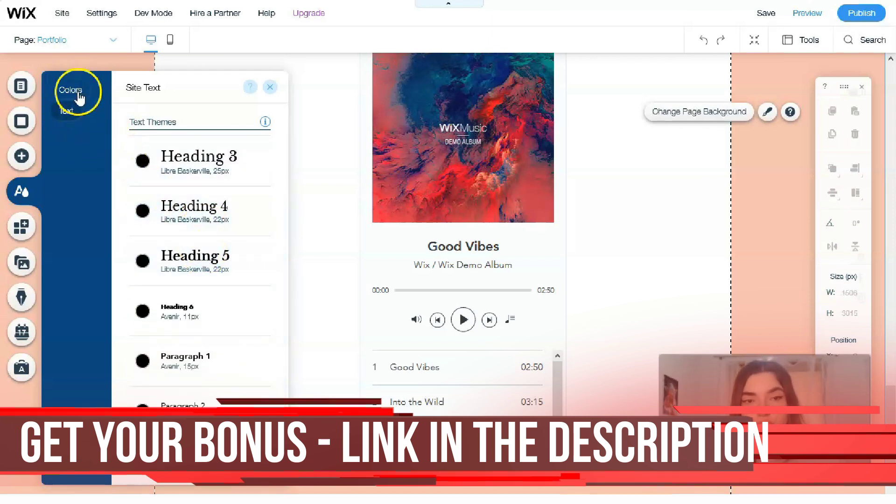
pyautogui.click(77, 93)
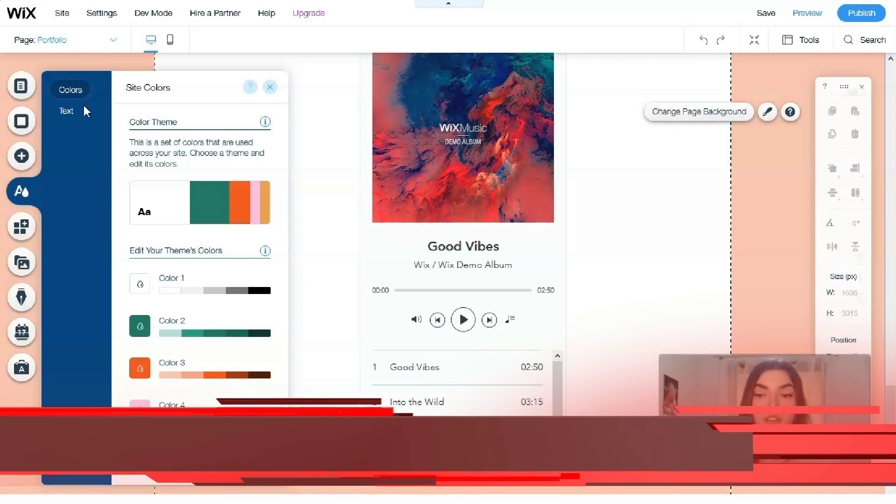
pyautogui.click(24, 228)
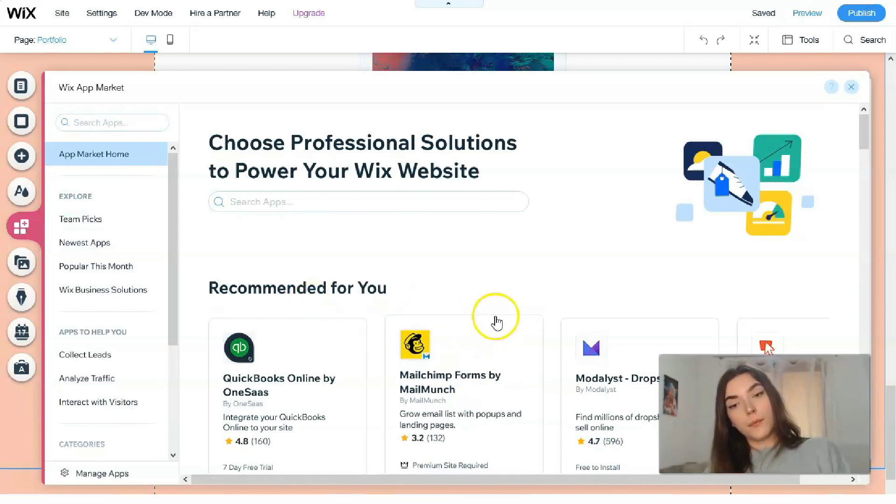
# - Browse Recommended for You apps such as QuickBooks Online, Mailchimp Forms and Modalyst
pyautogui.scroll(-3, 499, 313)
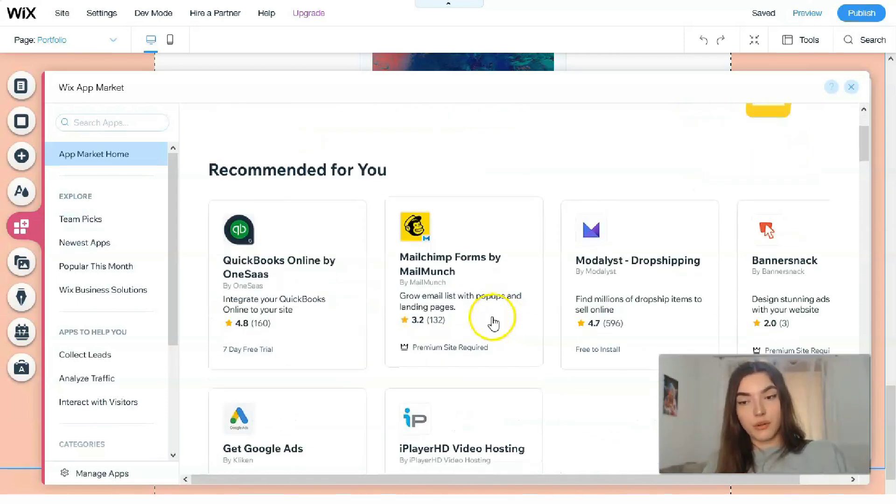
pyautogui.click(497, 322)
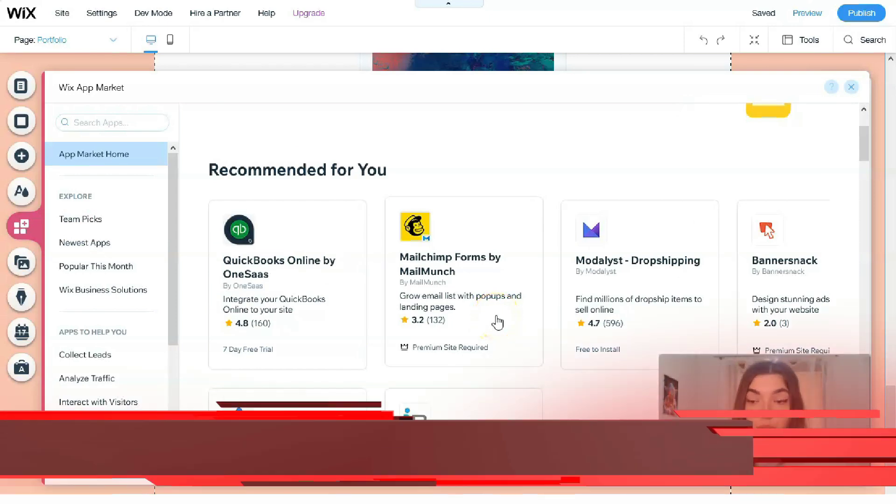
pyautogui.click(475, 310)
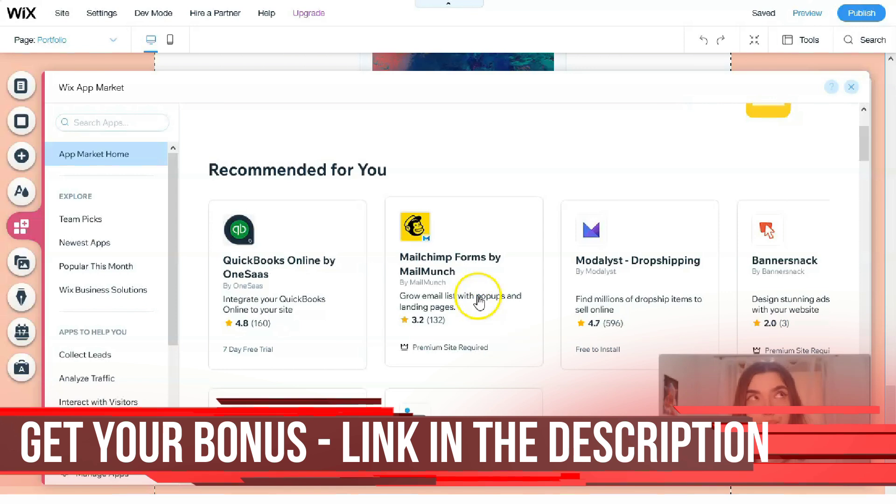
# - Look over the Media panel's upload and free image options, then show Start a Blog
pyautogui.click(23, 264)
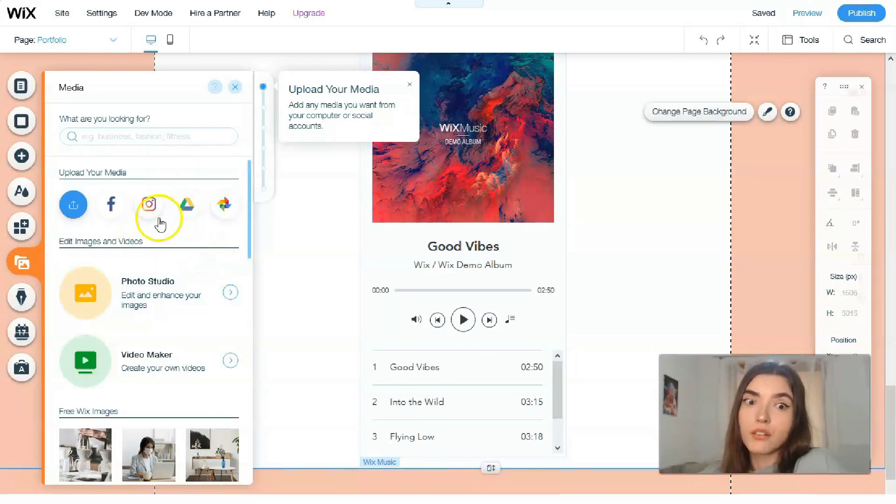
pyautogui.scroll(-4, 229, 308)
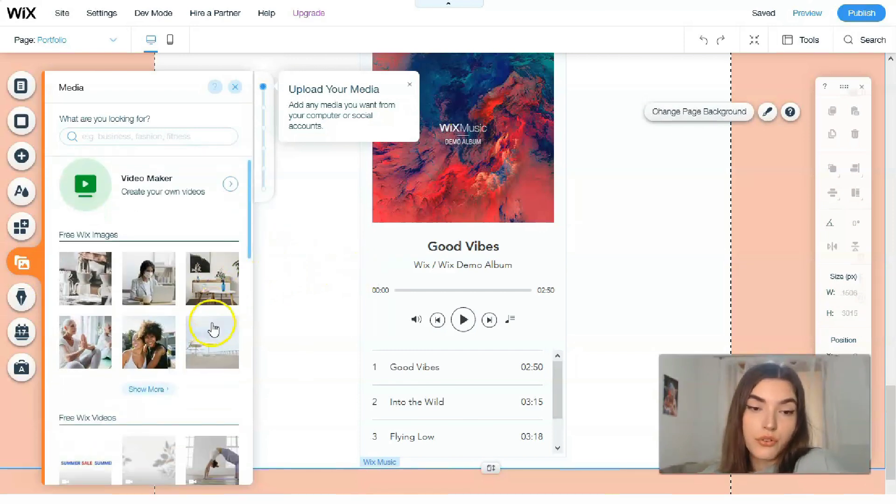
pyautogui.scroll(1, 168, 262)
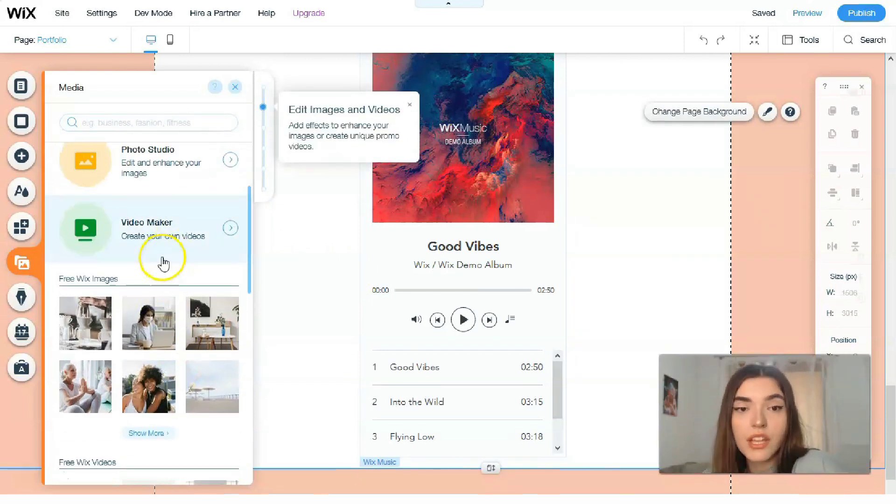
pyautogui.click(15, 299)
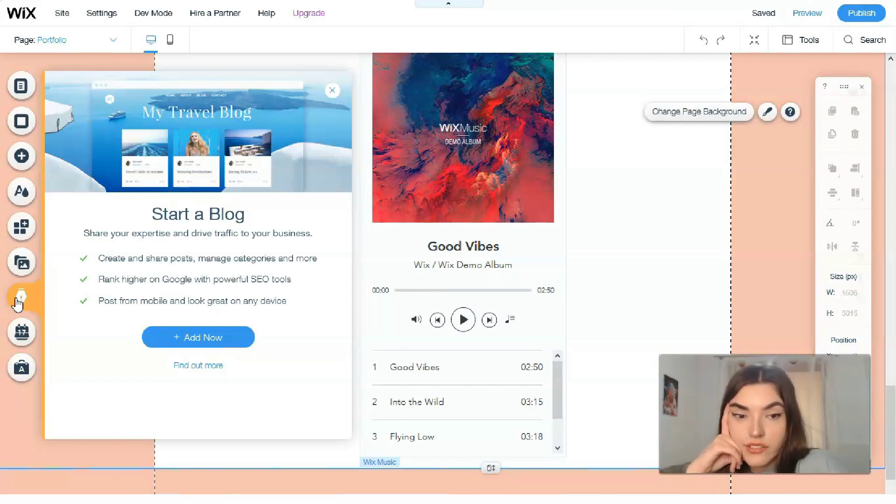
# - View the online Bookings offering, then the Ascend Marketing & SEO panel
pyautogui.click(35, 343)
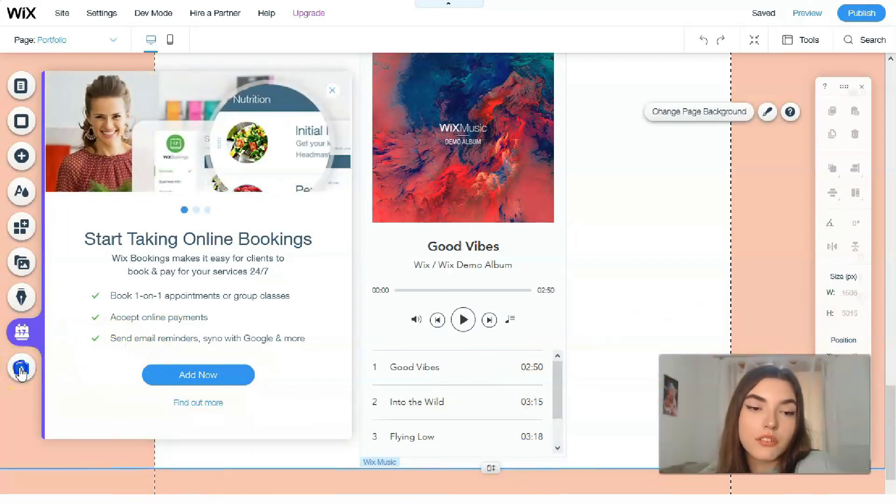
pyautogui.click(20, 372)
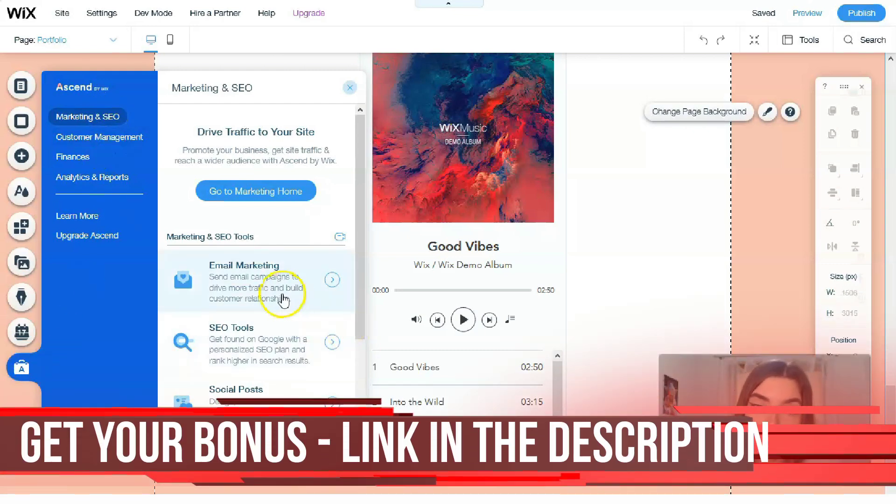
# - Open the SEO Tools dashboard from the Marketing & SEO panel
pyautogui.click(260, 330)
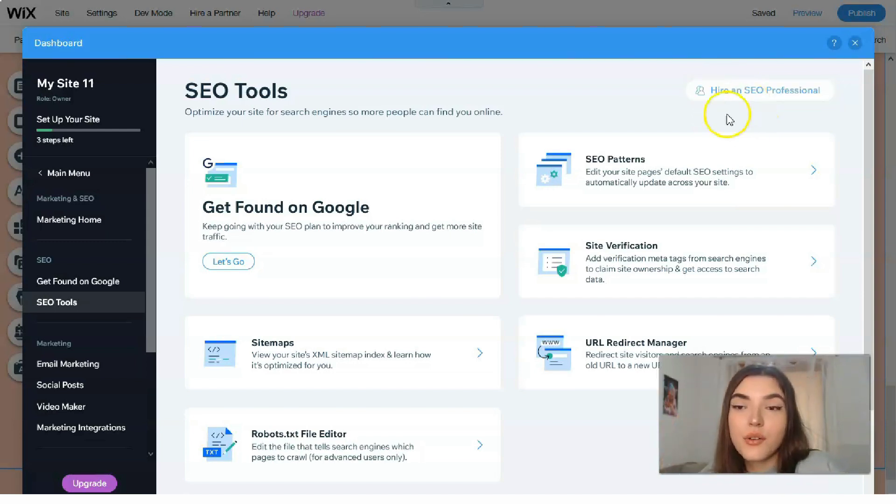
pyautogui.click(26, 471)
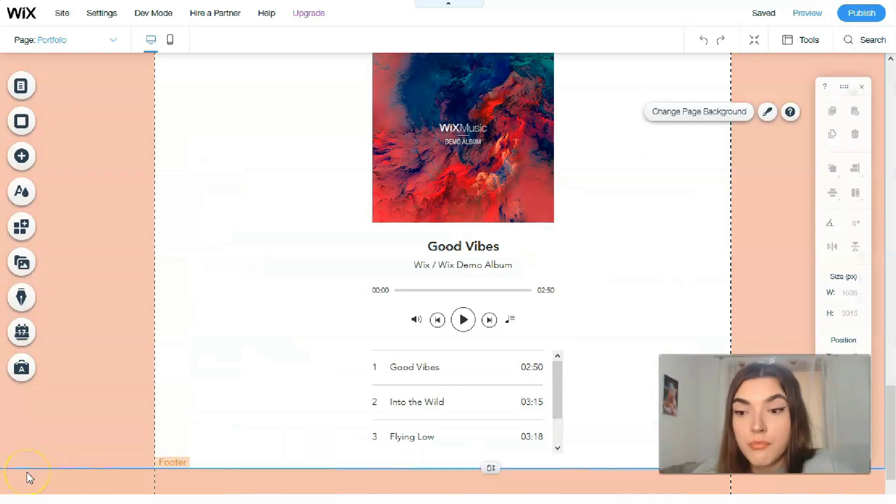